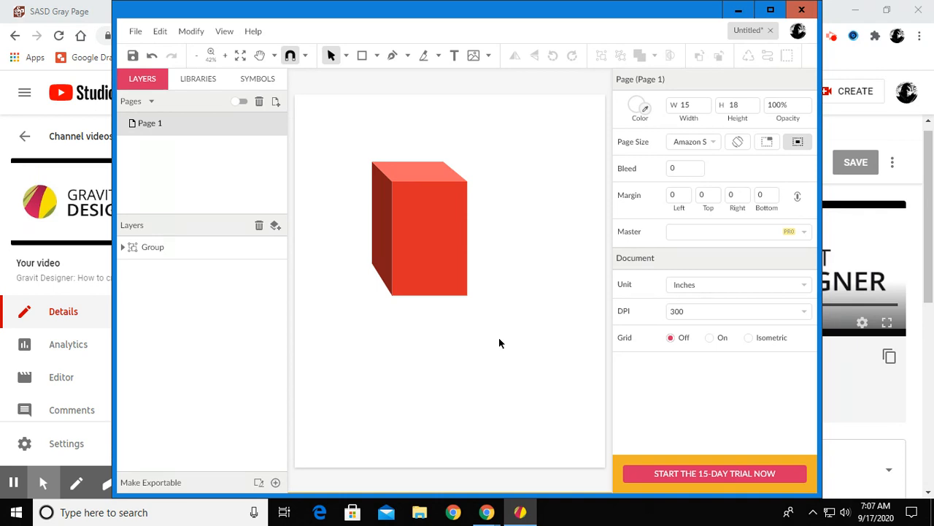
Move the red box toward the page's upper left and draw a text frame about 8 by 5.5 inches to its right.
drag(425, 248, 372, 214)
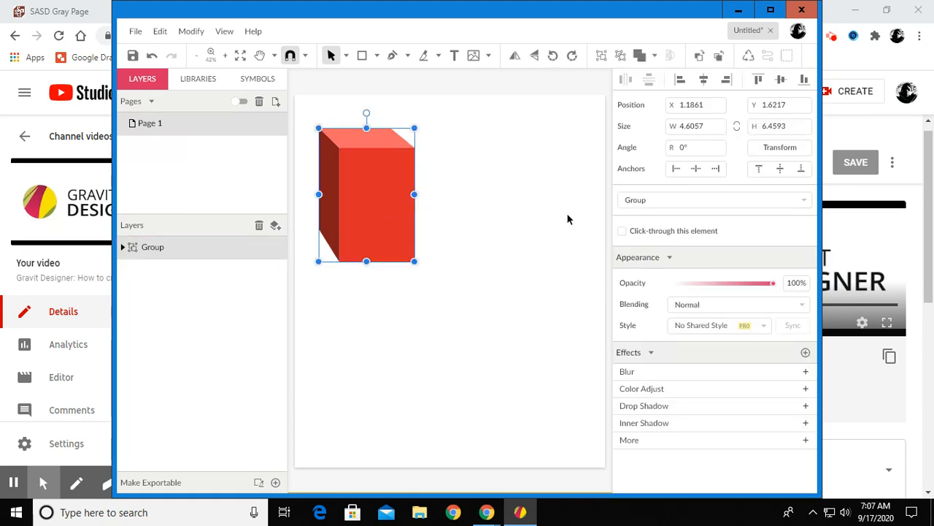
click(454, 56)
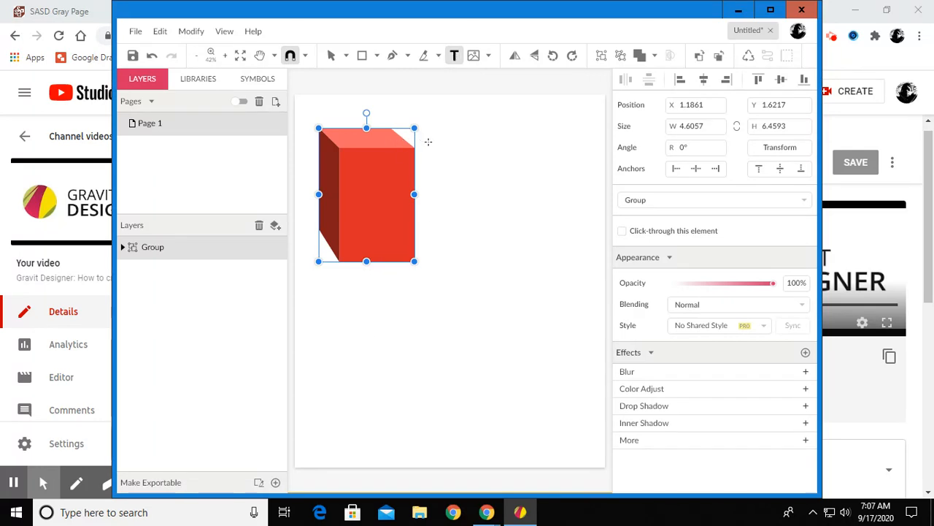
drag(423, 149, 590, 267)
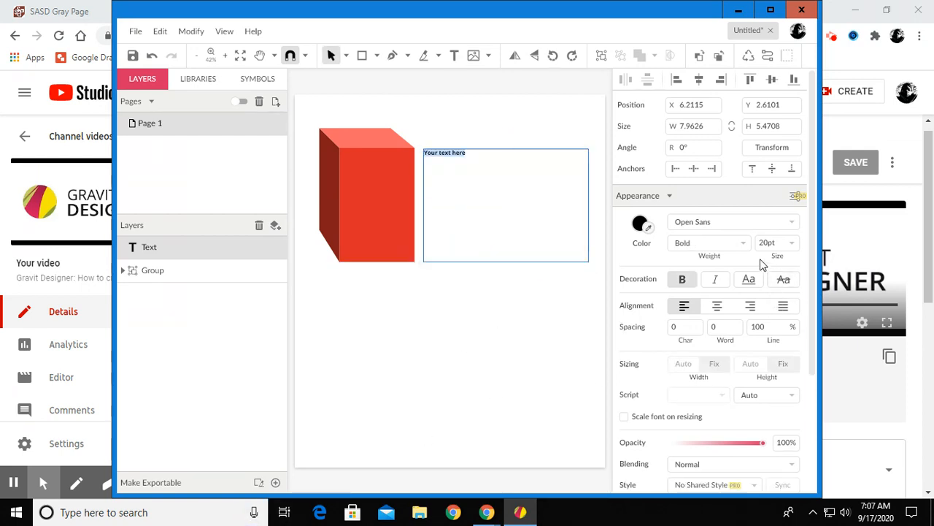
Set the placeholder text's font to Orbitron and its size to 250 pt.
click(738, 222)
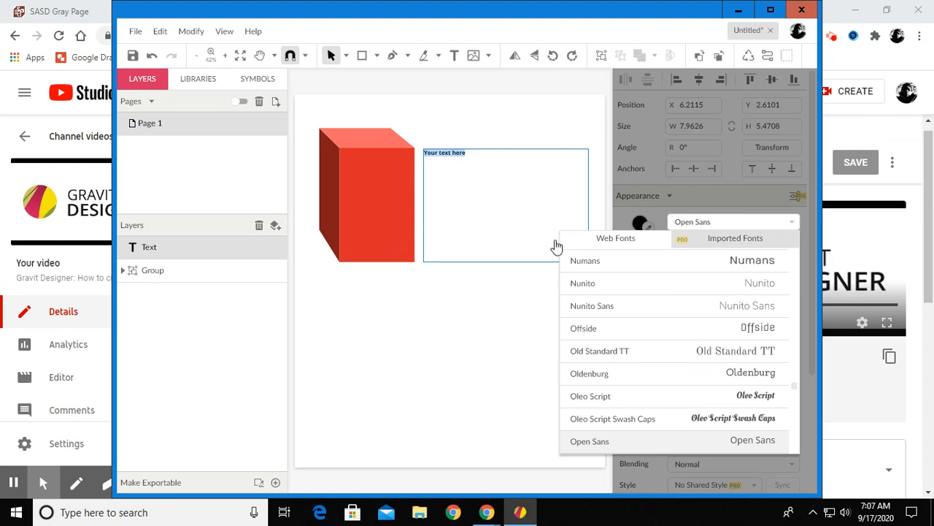
click(473, 329)
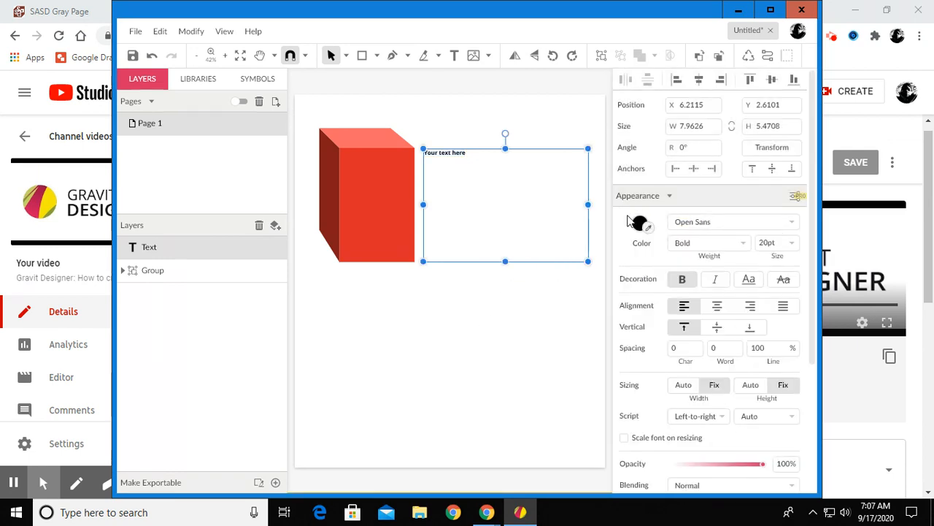
double_click(453, 164)
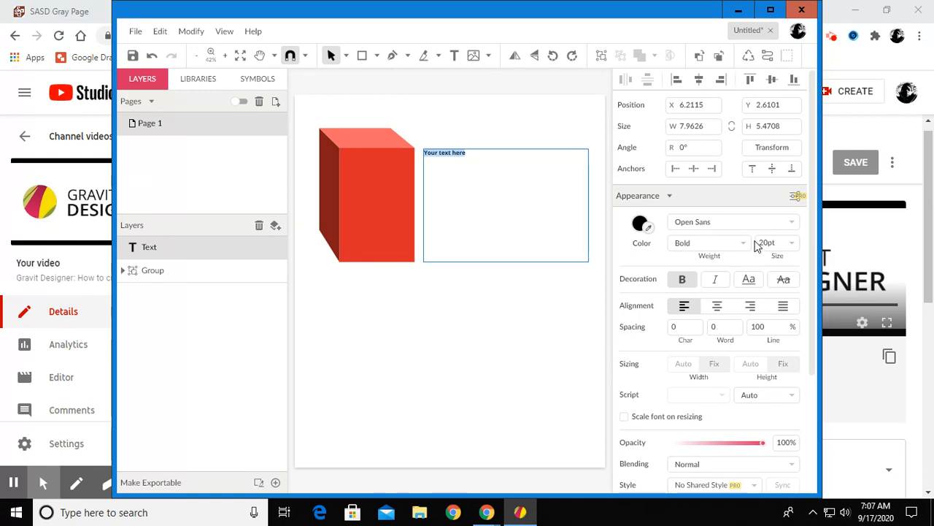
click(774, 221)
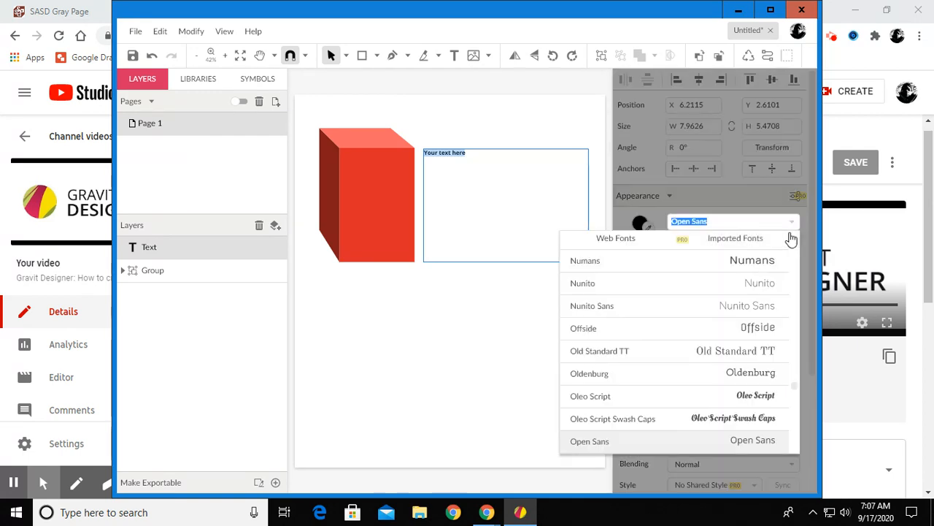
scroll(743, 357, down, 3)
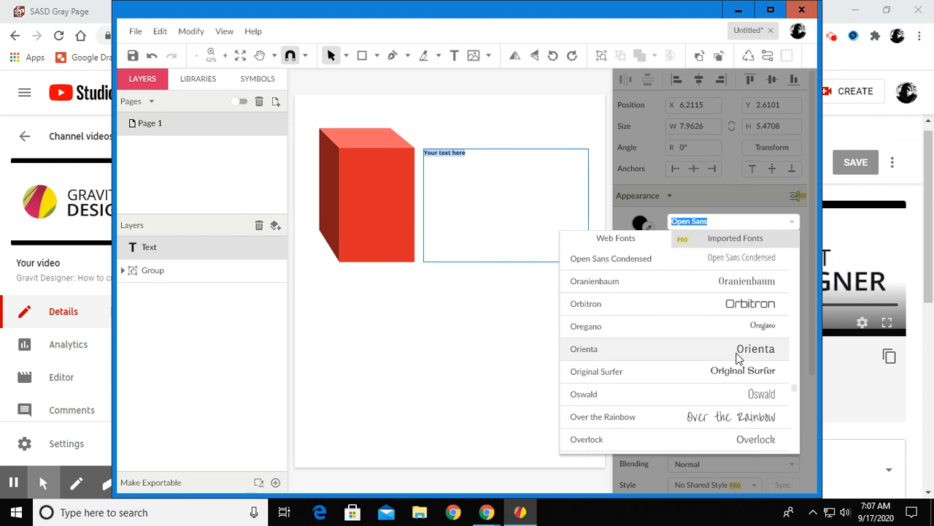
click(590, 308)
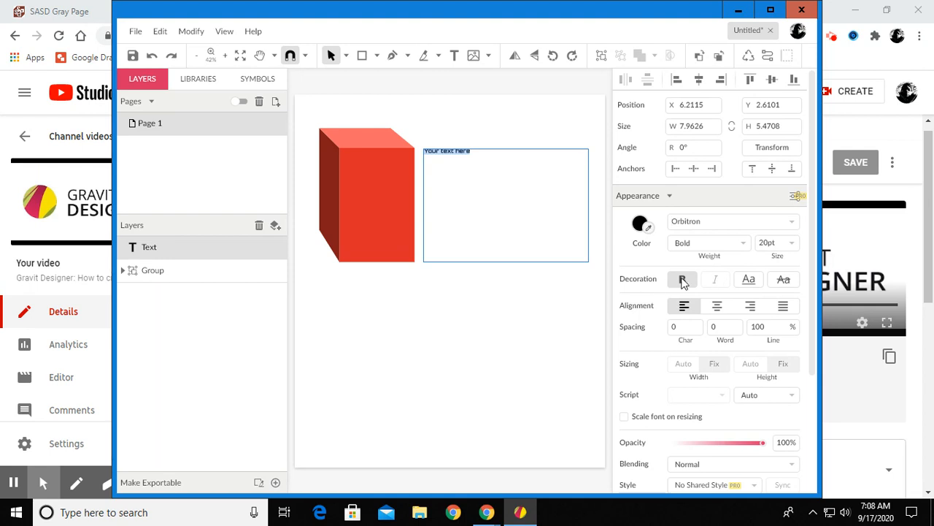
click(788, 246)
key(Return)
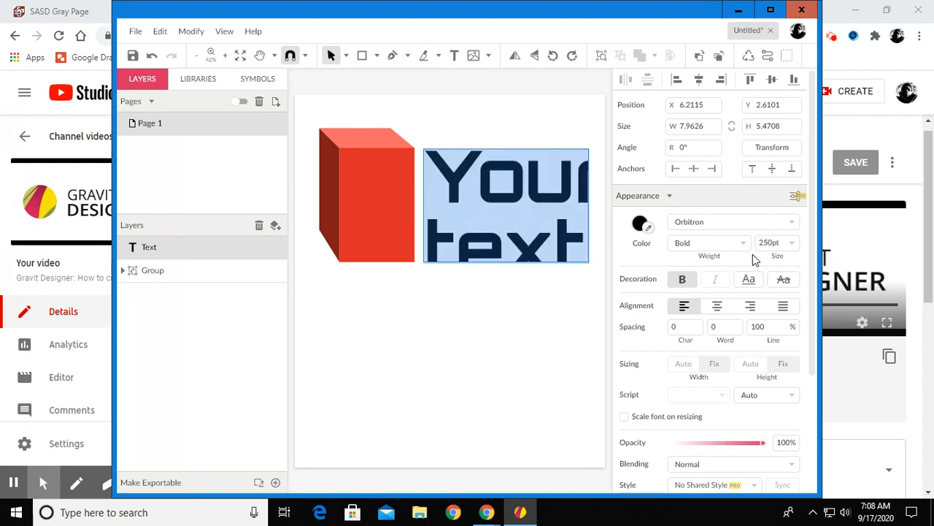
Move the text frame below the red box and enlarge it to about 13.1 by 7.6 inches.
drag(504, 230, 465, 238)
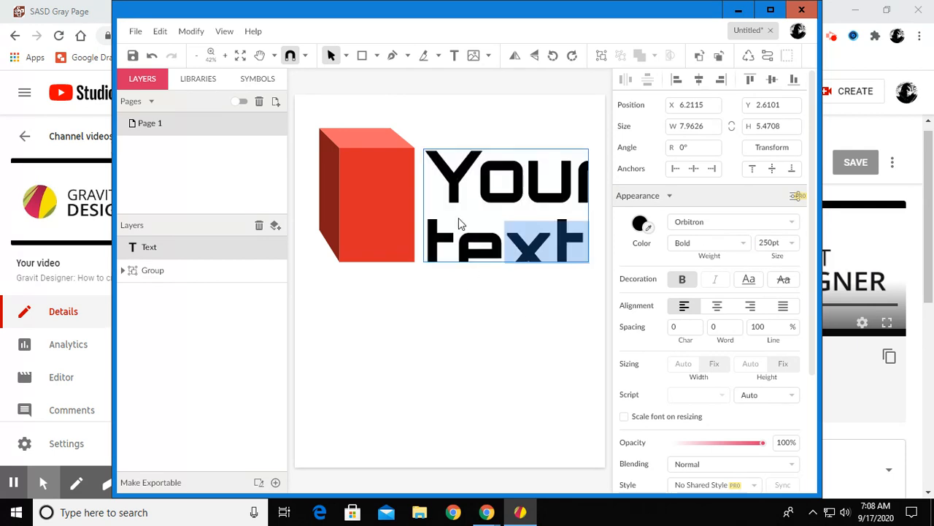
click(442, 155)
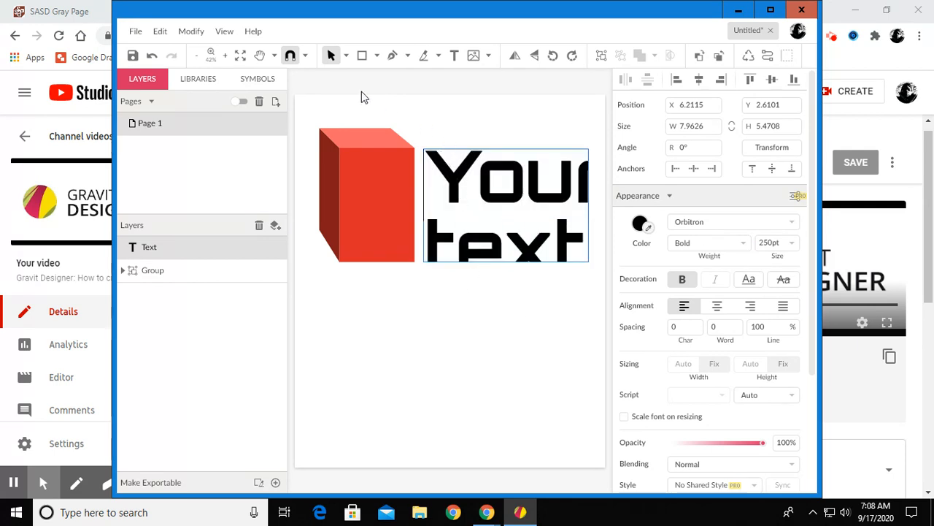
key(Escape)
drag(456, 162, 360, 337)
drag(476, 393, 582, 438)
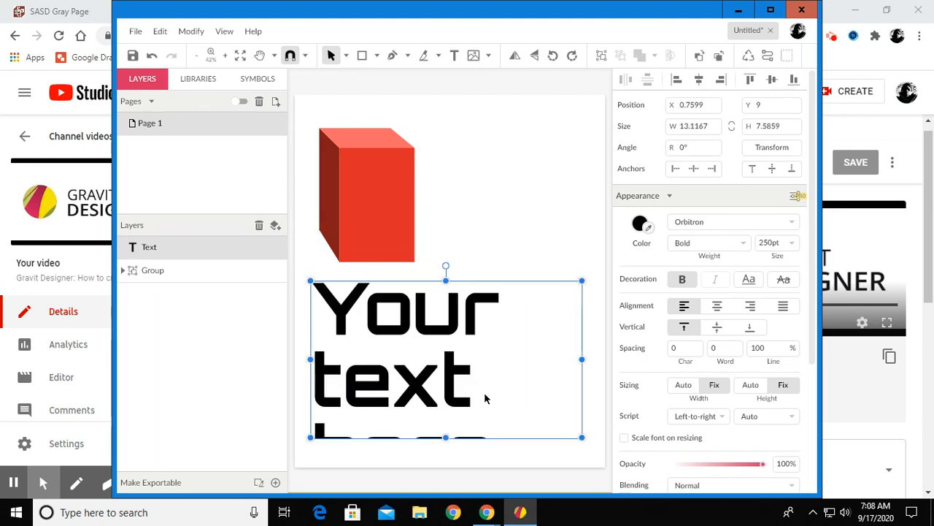
Replace all of the placeholder text in the frame with NOW.
double_click(390, 363)
click(322, 307)
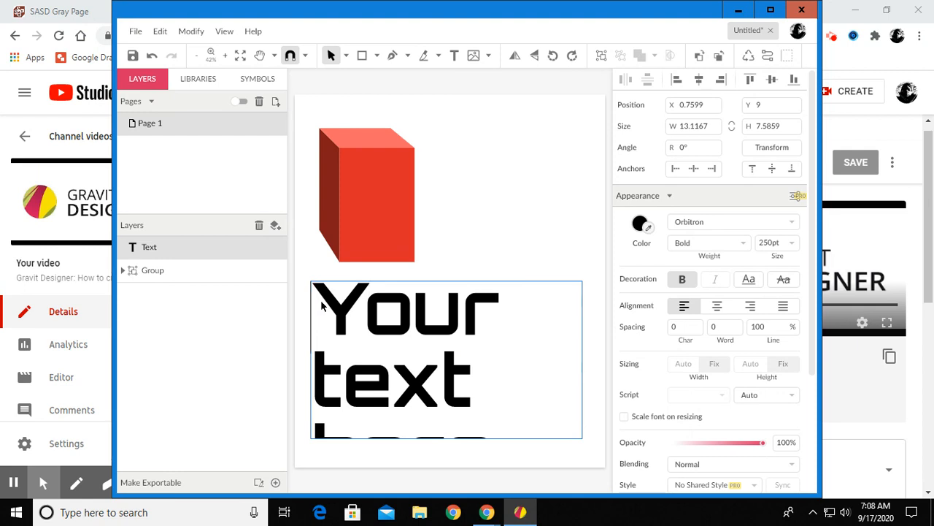
drag(336, 303, 501, 442)
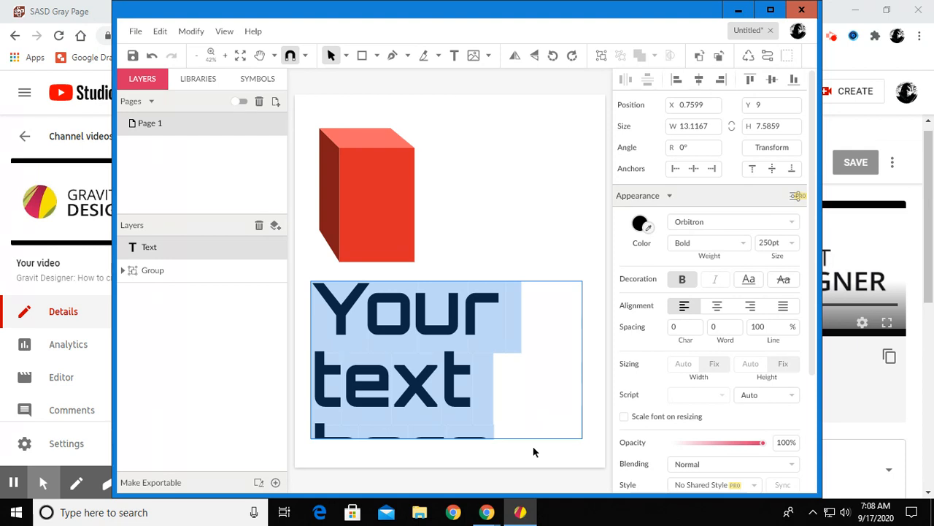
text(NOW)
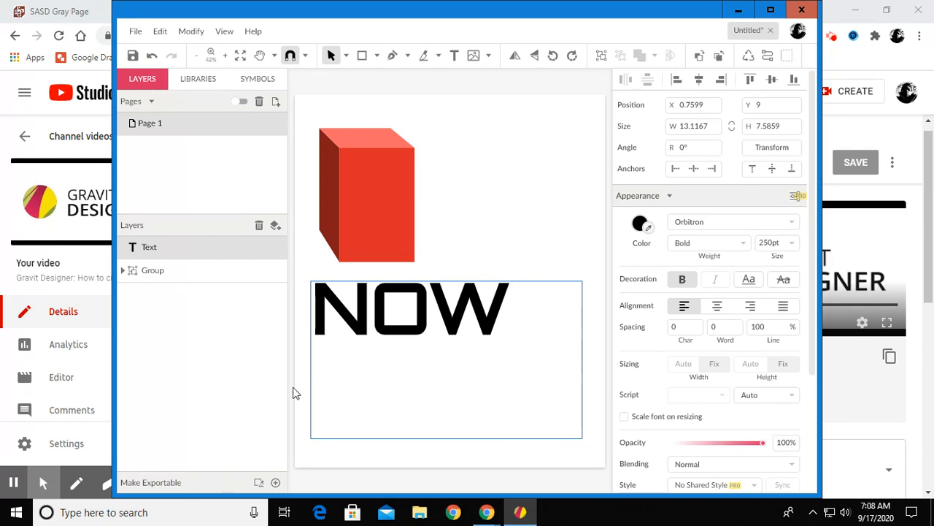
key(Escape)
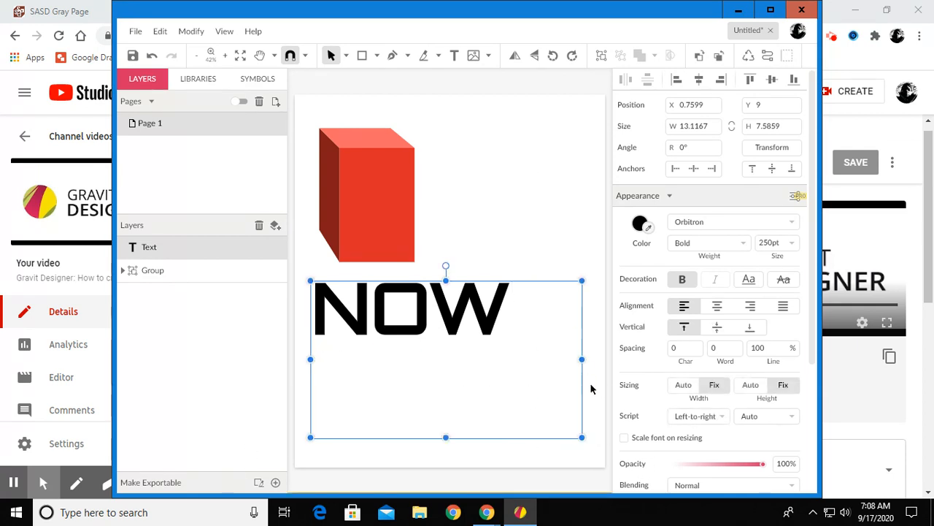
Shrink the NOW text frame to about 9.8 by 3.3 inches and place it directly right of the red box.
drag(582, 438, 514, 349)
drag(387, 338, 487, 204)
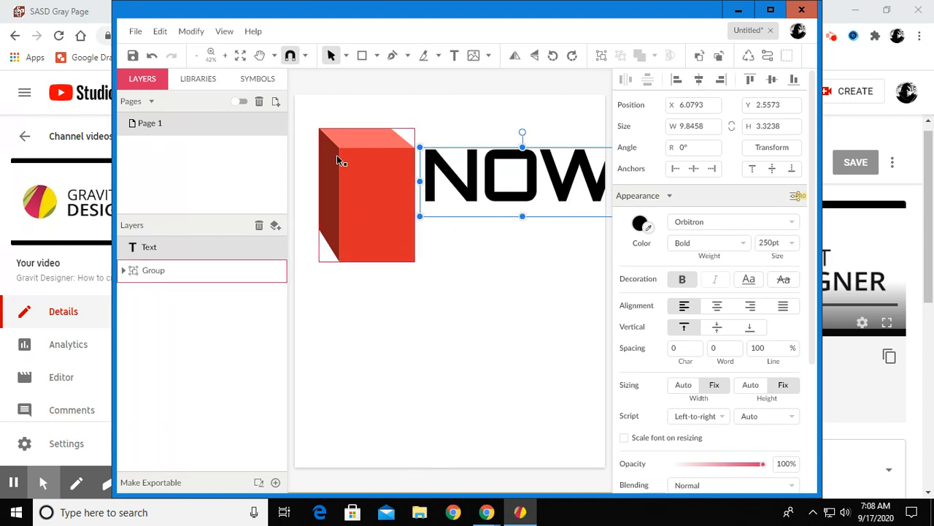
Shift the red box and the NOW text together about 0.6 inches toward the page's left edge.
drag(310, 111, 572, 276)
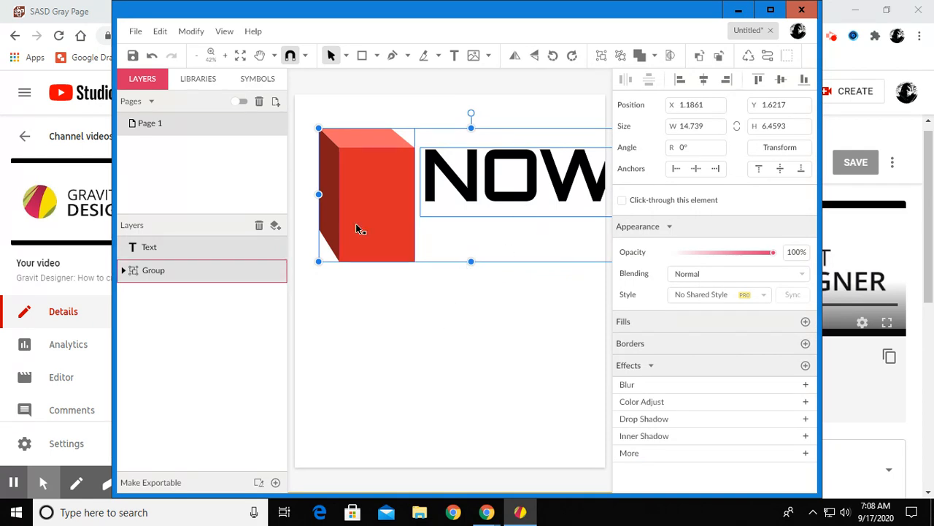
drag(359, 229, 346, 227)
click(434, 322)
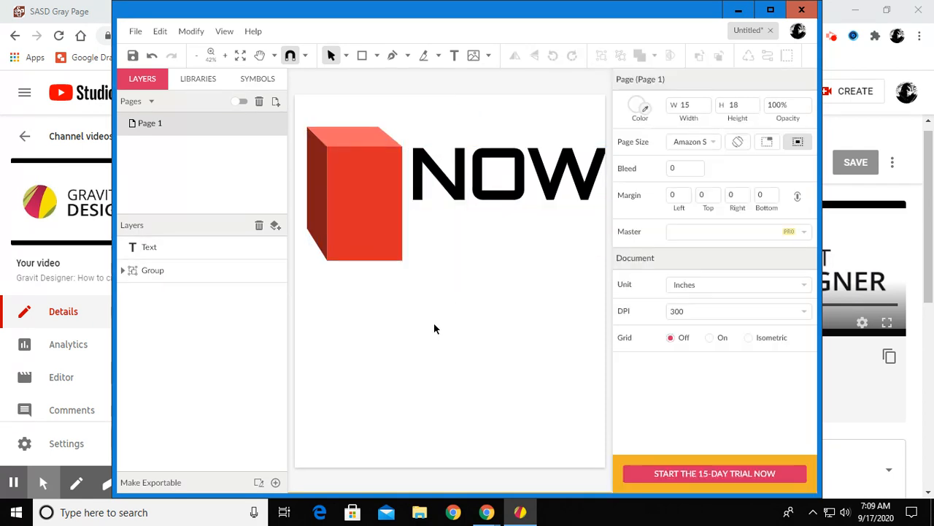
Set the font size of the NOW text to 225 pt.
click(517, 196)
double_click(507, 192)
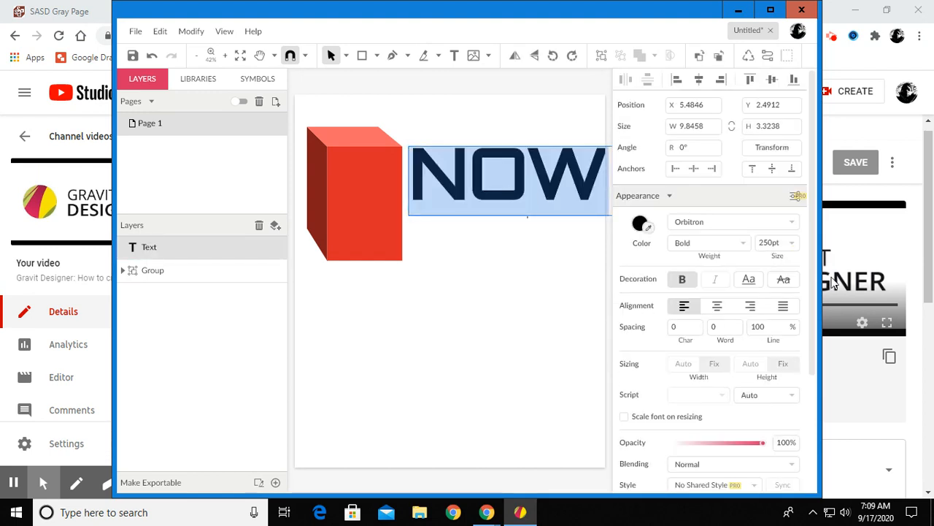
click(770, 243)
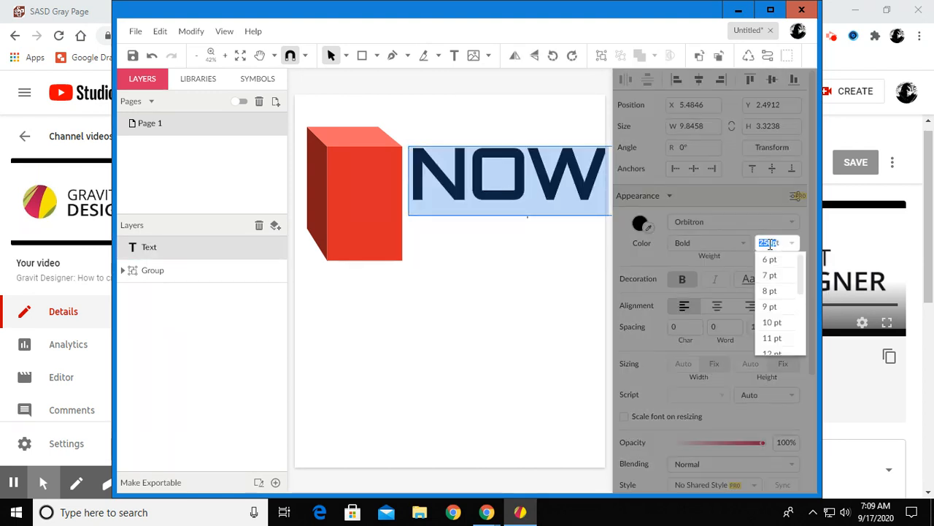
text(22)
key(Return)
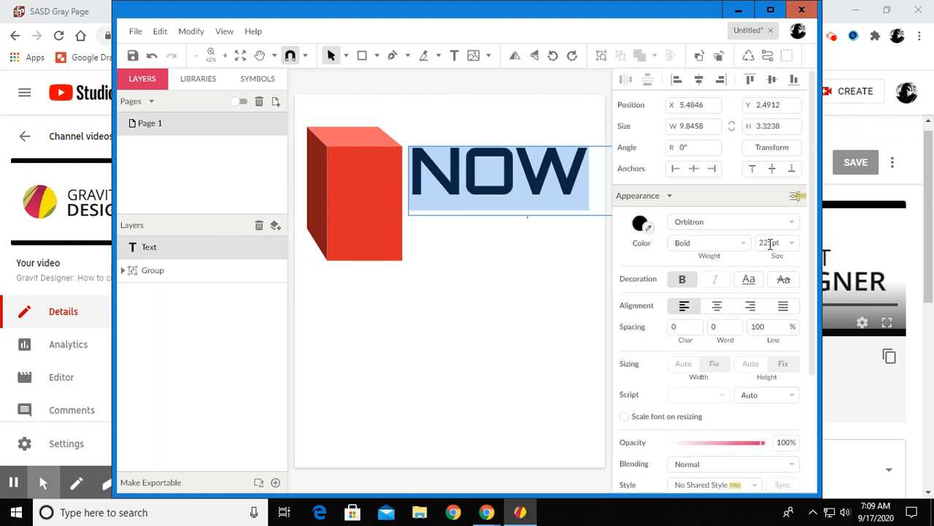
key(Escape)
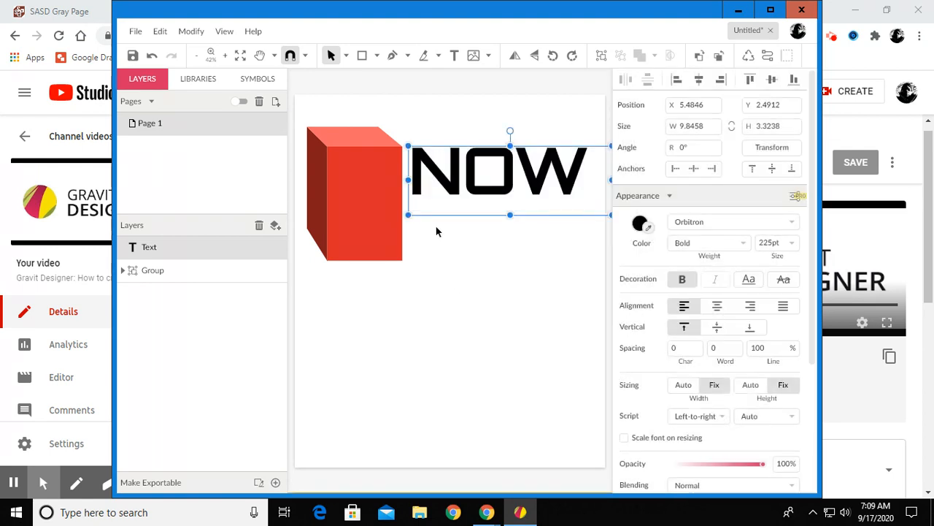
Move the red box group up against the NOW text, to about X 0.88 and Y 1.13 inches.
click(389, 189)
drag(390, 189, 395, 181)
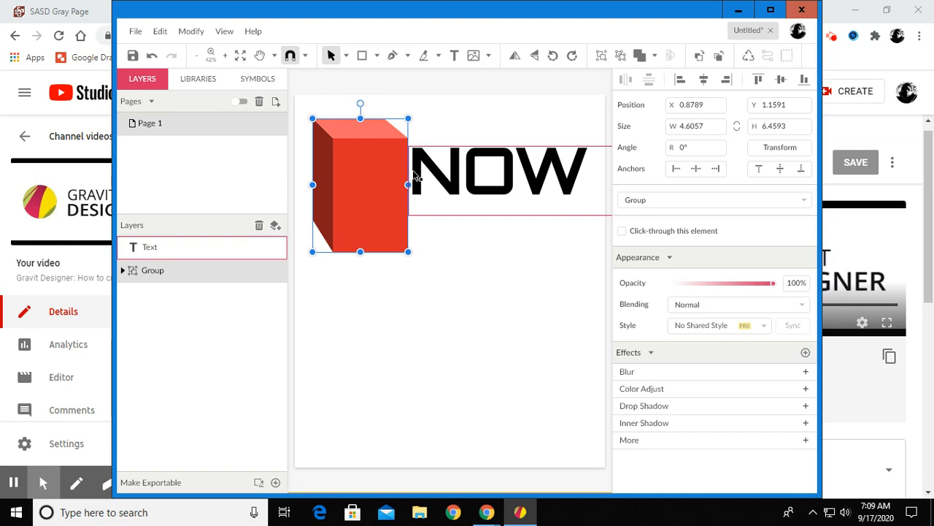
key(Up)
key(Up)
Select all three faces inside the box group and nudge them up to about Y 1.02 inches.
double_click(376, 184)
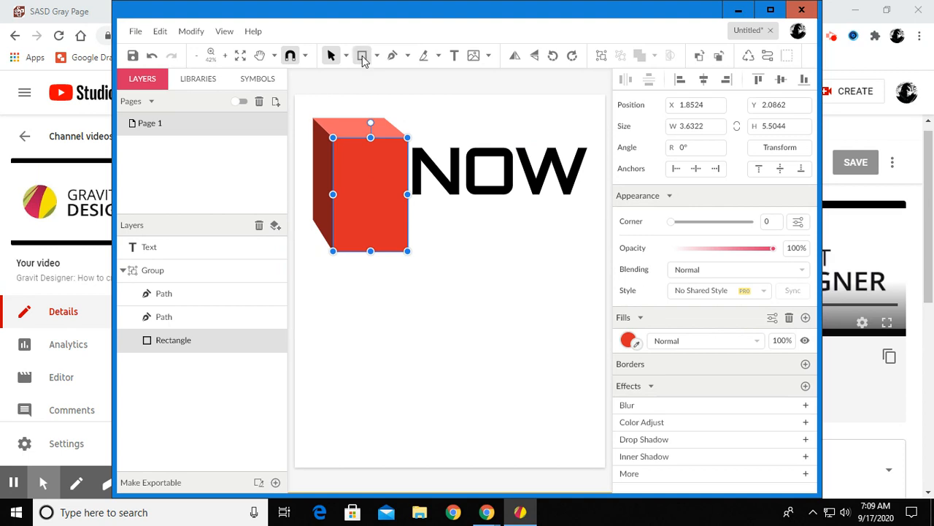
drag(304, 99, 321, 175)
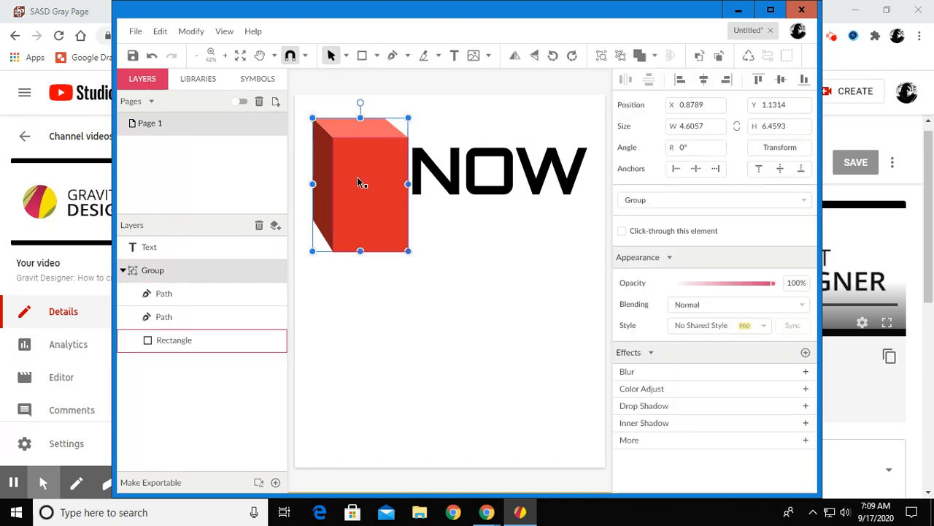
double_click(358, 182)
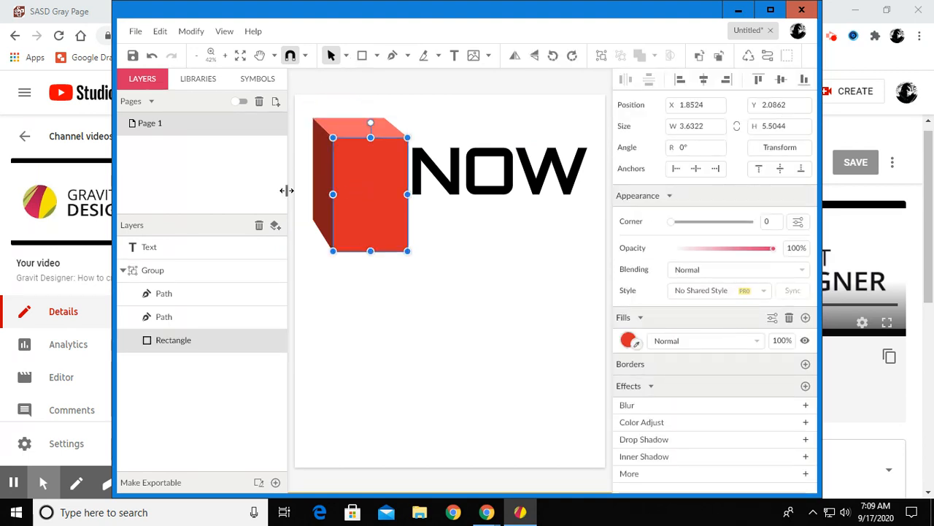
click(321, 161)
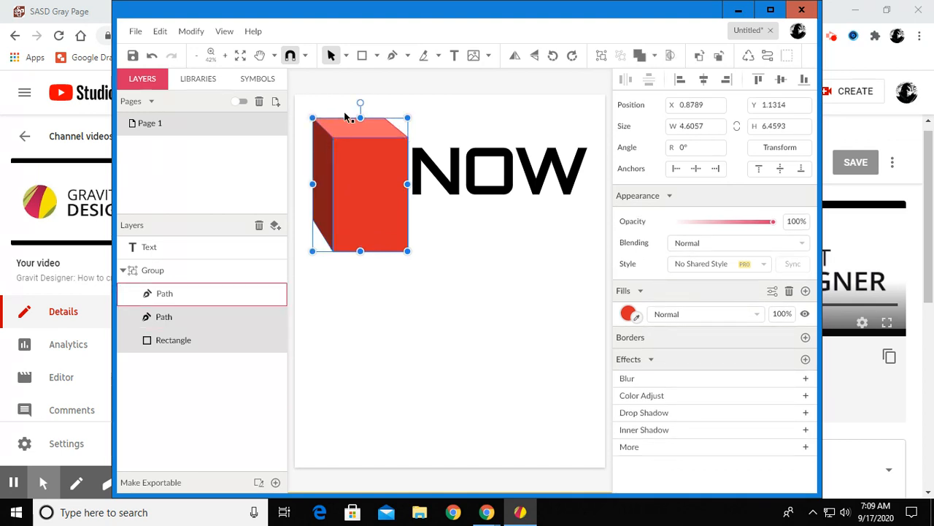
shift+click(349, 133)
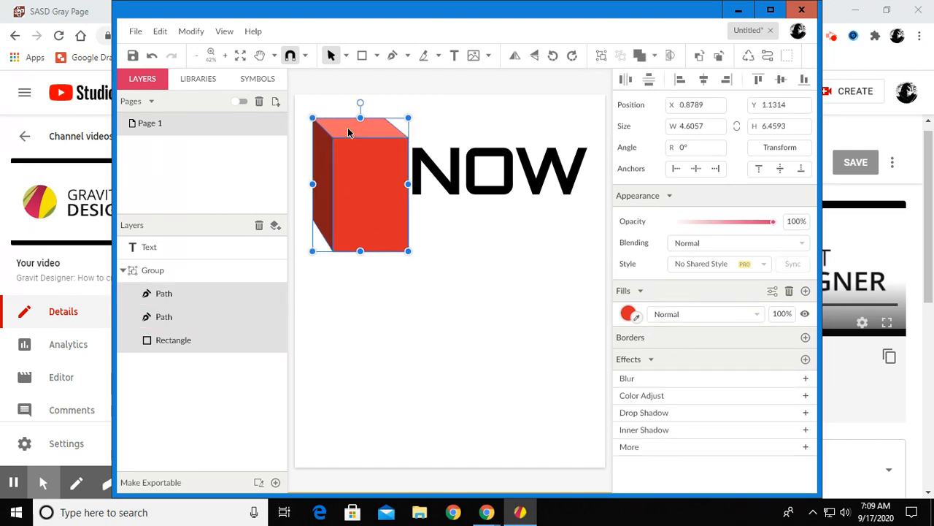
key(Up)
key(Up)
key(Up)
key(Up)
key(Up)
key(Up)
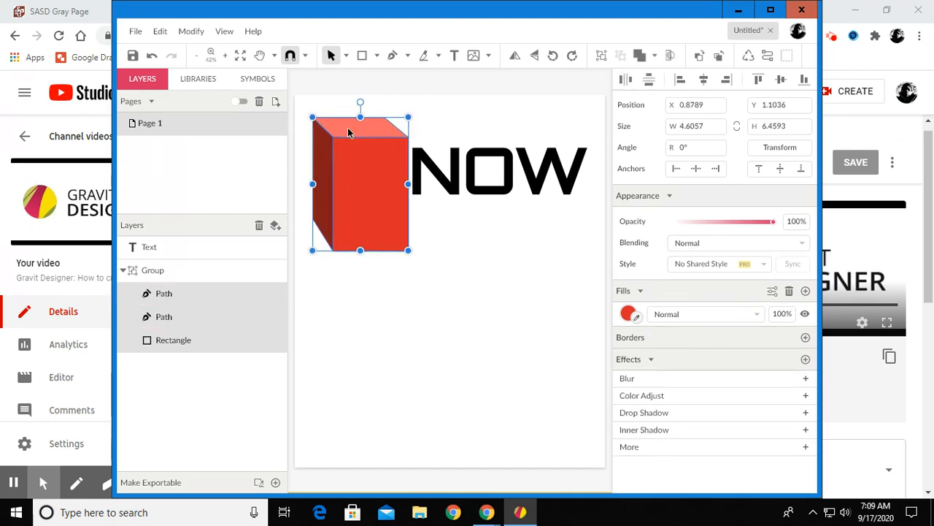
key(Up)
key(Up)
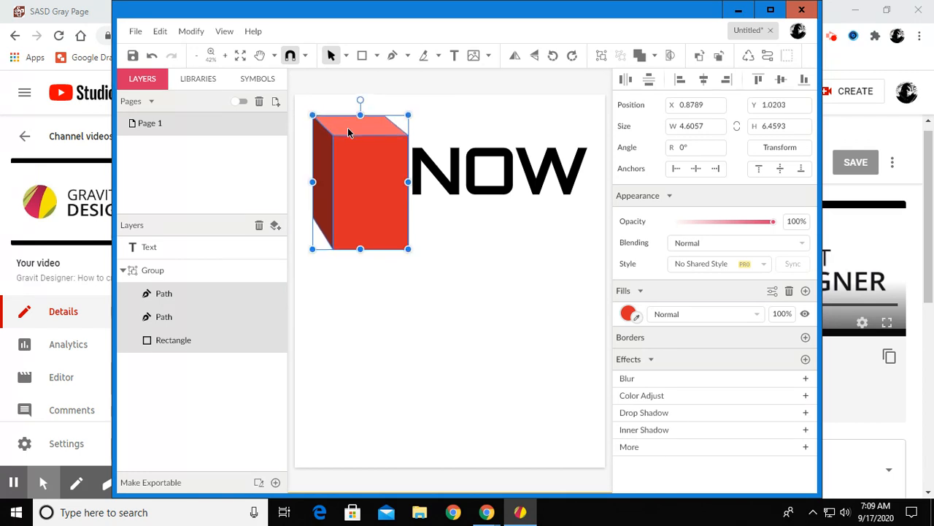
click(365, 272)
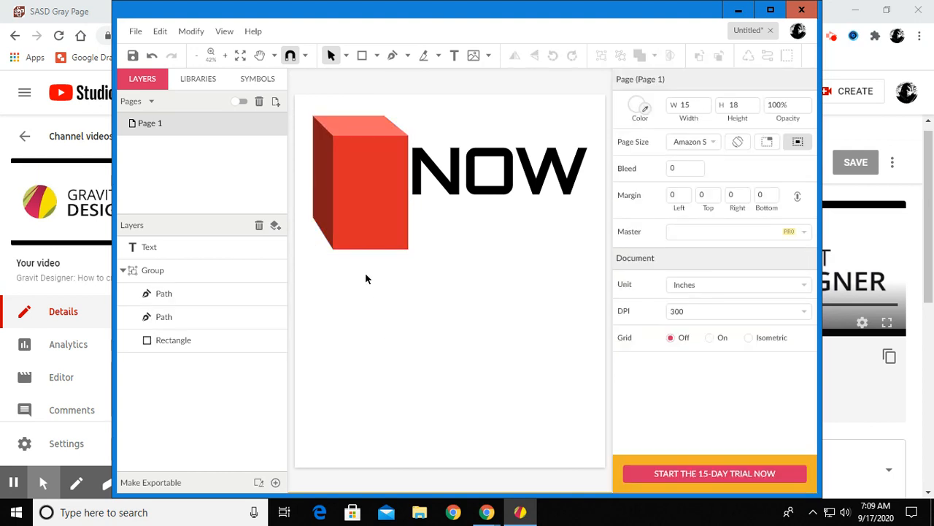
click(369, 225)
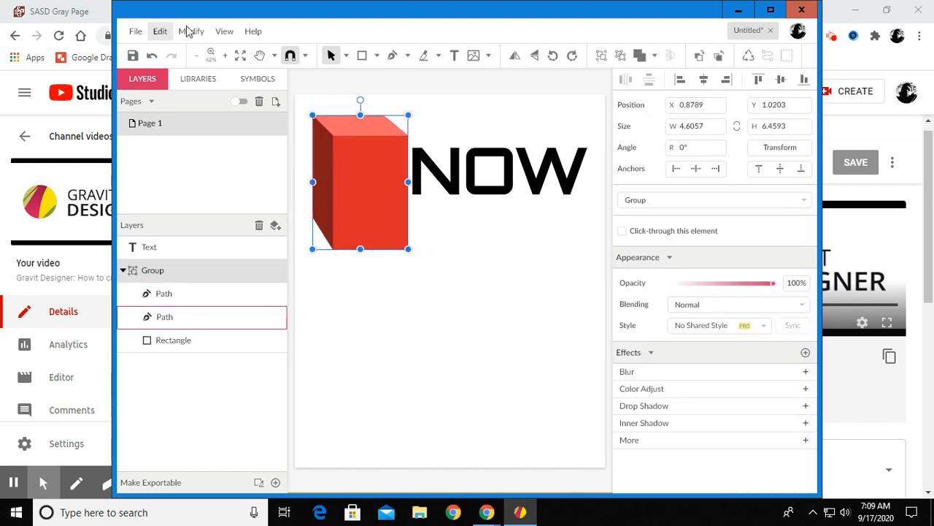
click(355, 72)
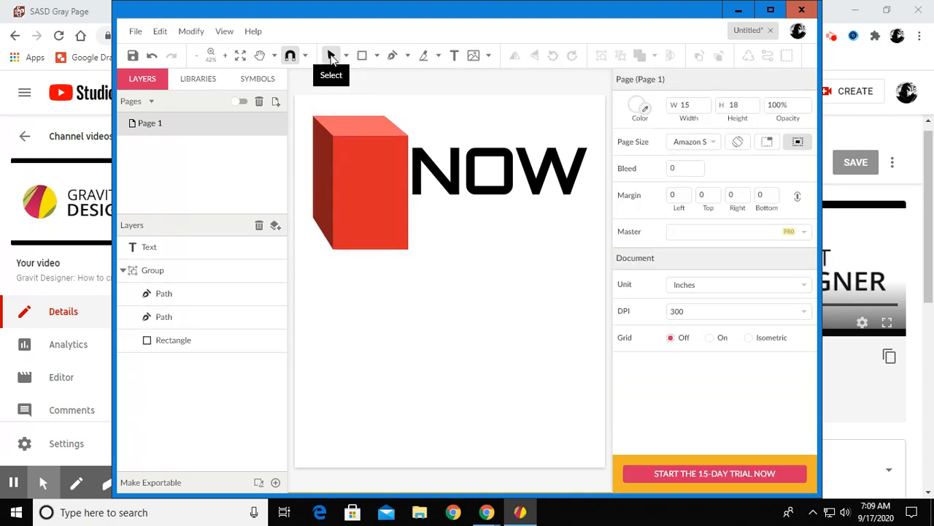
Group the red box group twice more so it is nested inside two outer groups.
click(339, 149)
click(195, 31)
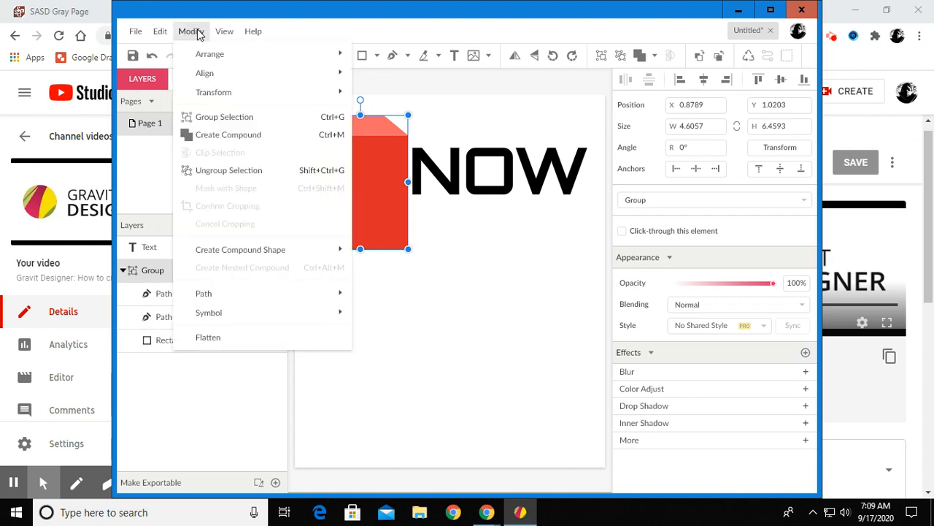
click(203, 117)
click(191, 31)
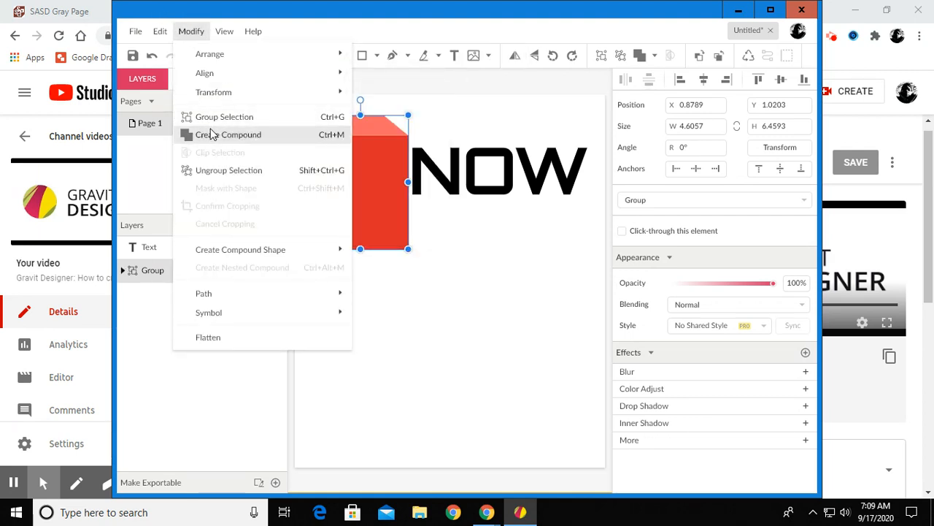
click(211, 118)
click(440, 273)
click(395, 246)
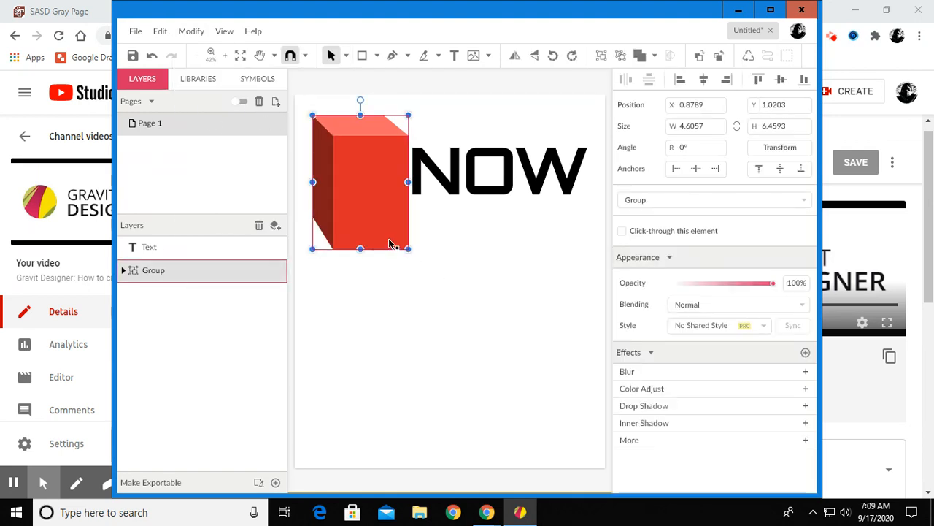
Shorten the box's front face from its lower edge to a height of about 2.82 inches.
click(347, 57)
click(365, 94)
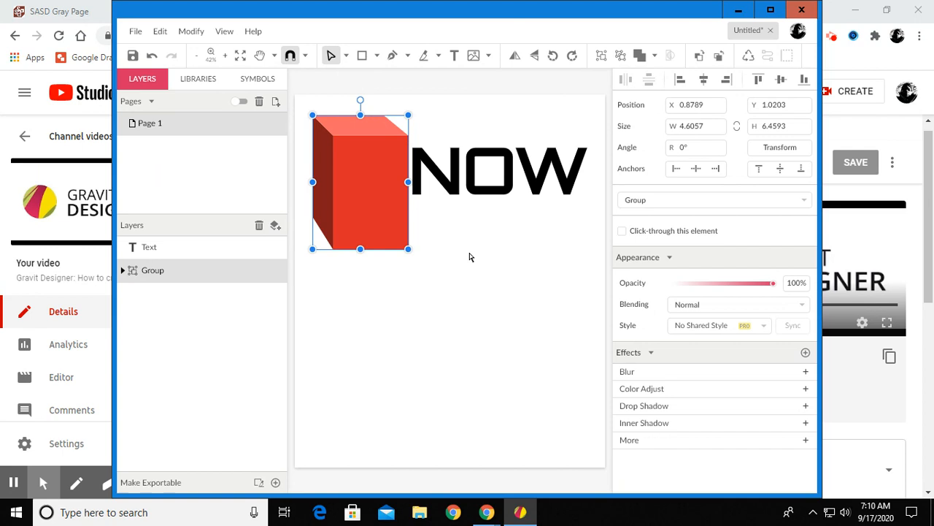
click(471, 254)
click(390, 216)
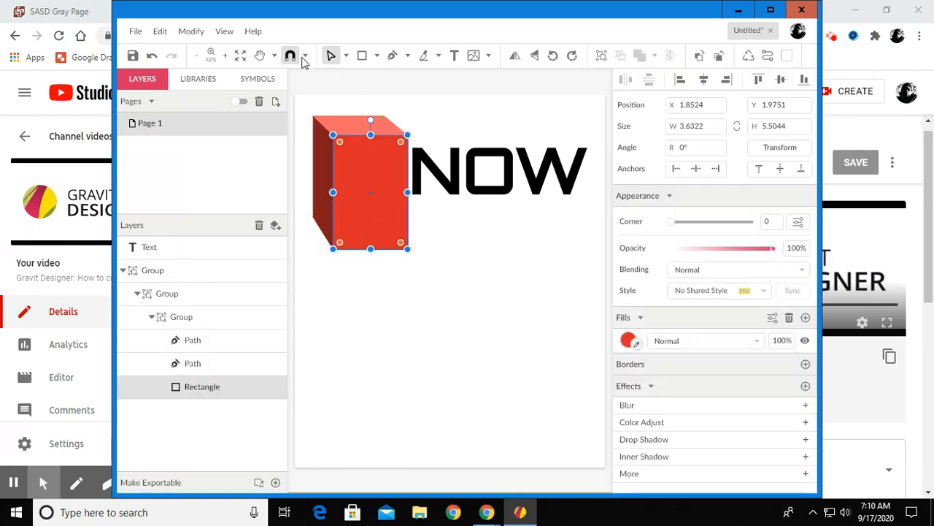
click(345, 56)
click(352, 75)
drag(371, 249, 376, 194)
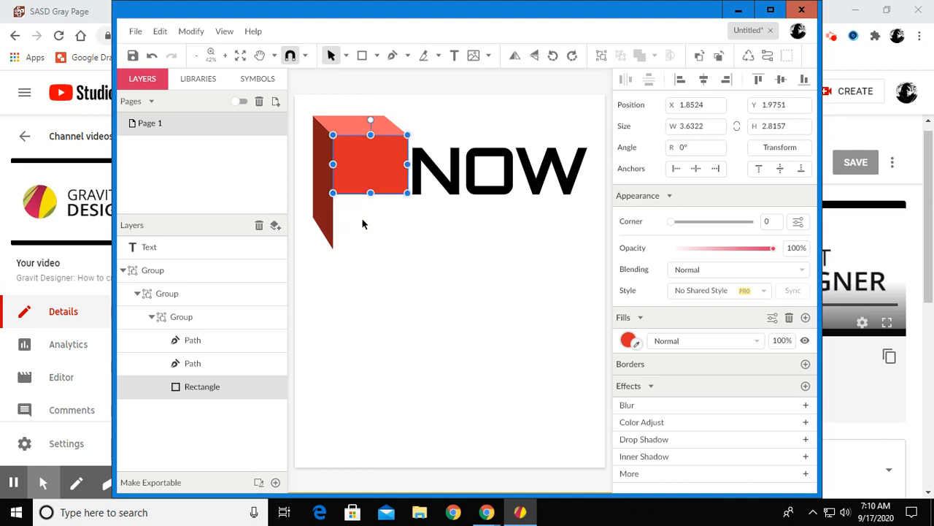
Shorten the box's dark side face from below to a height of about 3.77 inches, level with the front face.
click(322, 229)
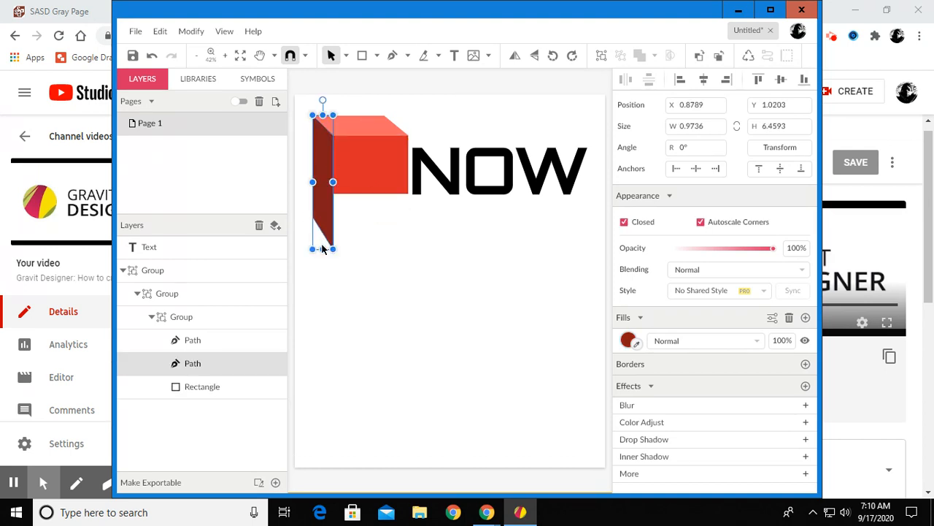
drag(322, 249, 325, 193)
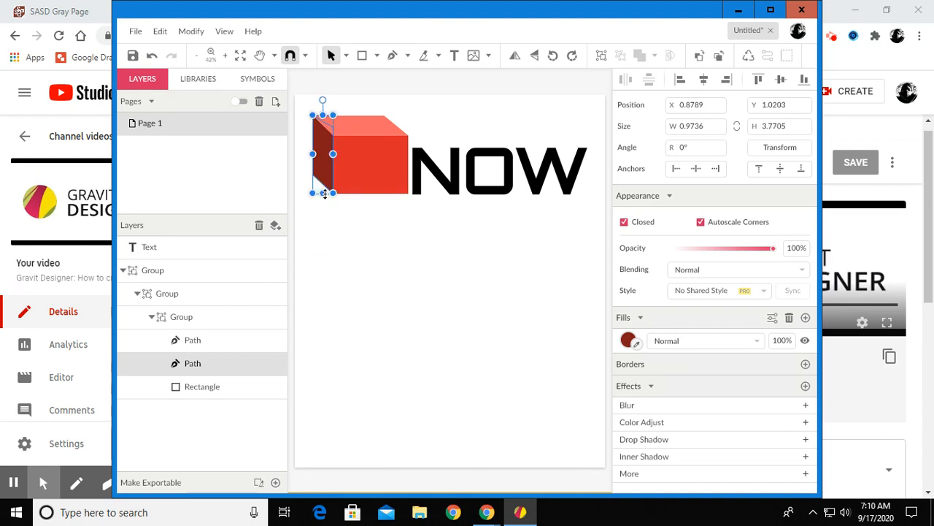
click(357, 240)
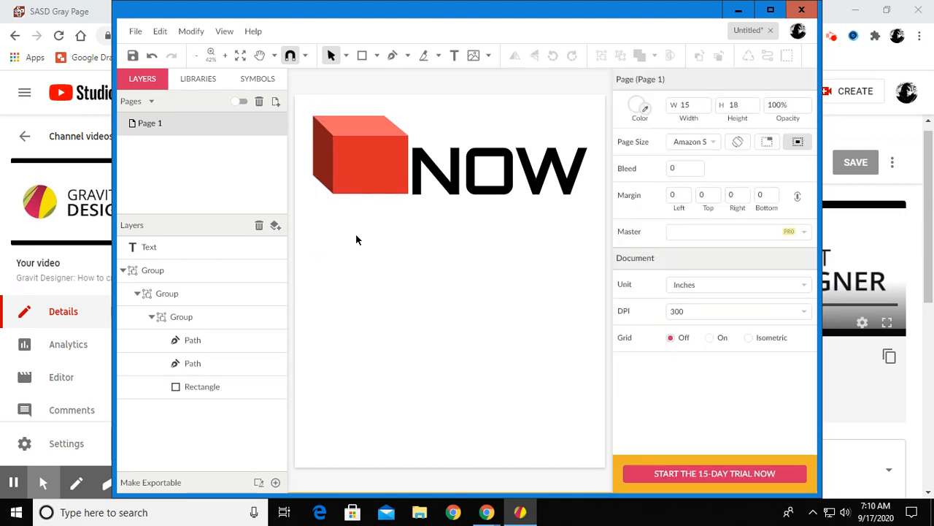
Nudge the lower outer corner point of the dark side face slightly upward with the Subselect tool.
click(346, 56)
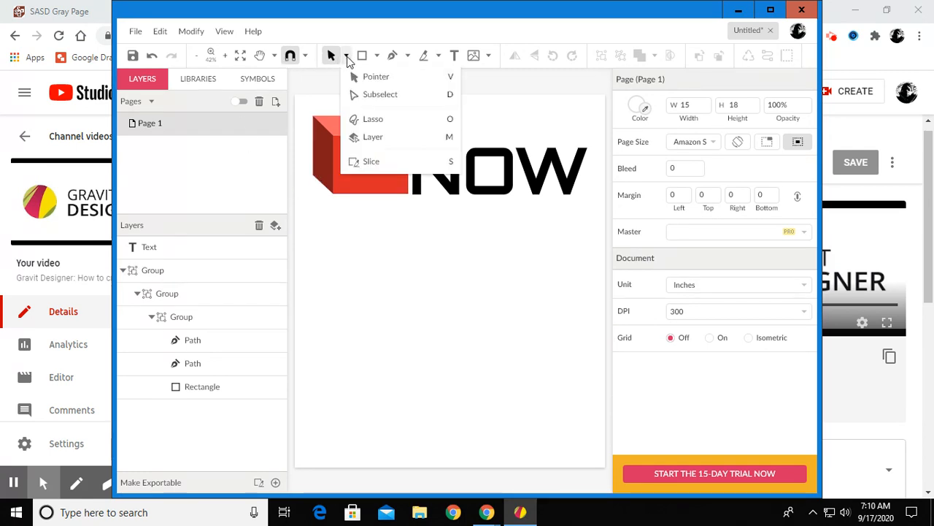
click(360, 96)
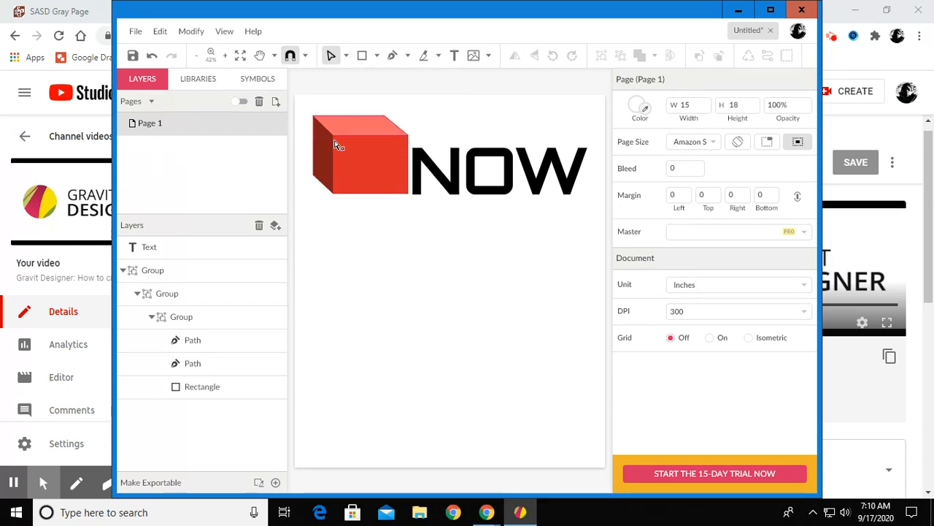
click(316, 179)
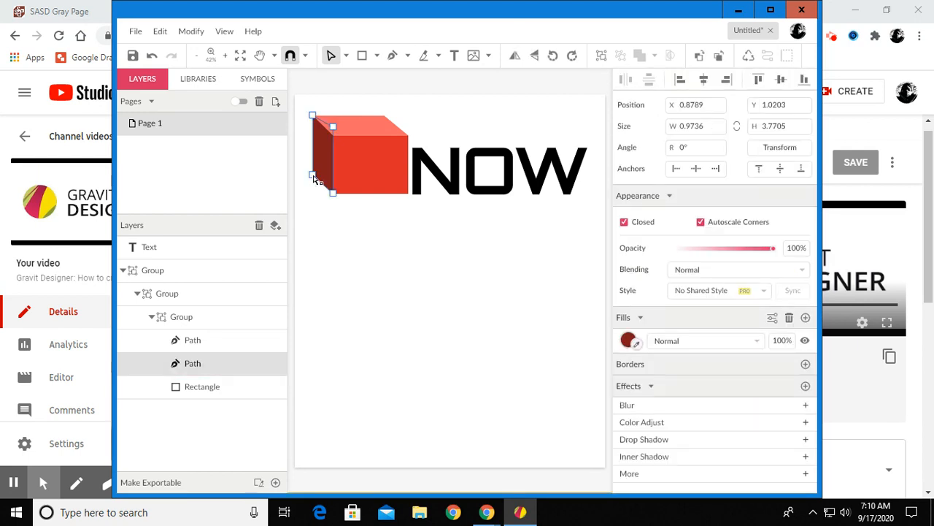
click(313, 176)
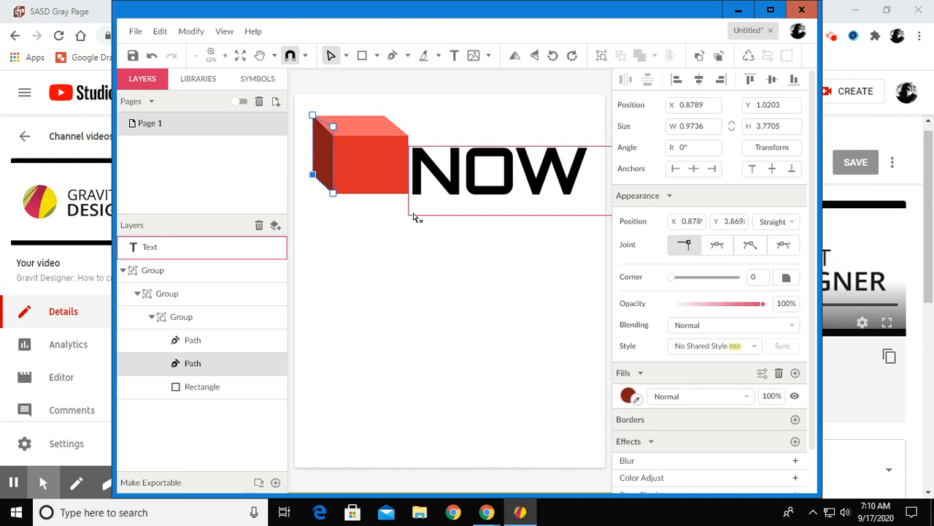
key(Up)
key(Up)
key(Up)
key(Up)
key(Up)
key(Up)
key(Up)
key(Up)
key(Up)
click(350, 212)
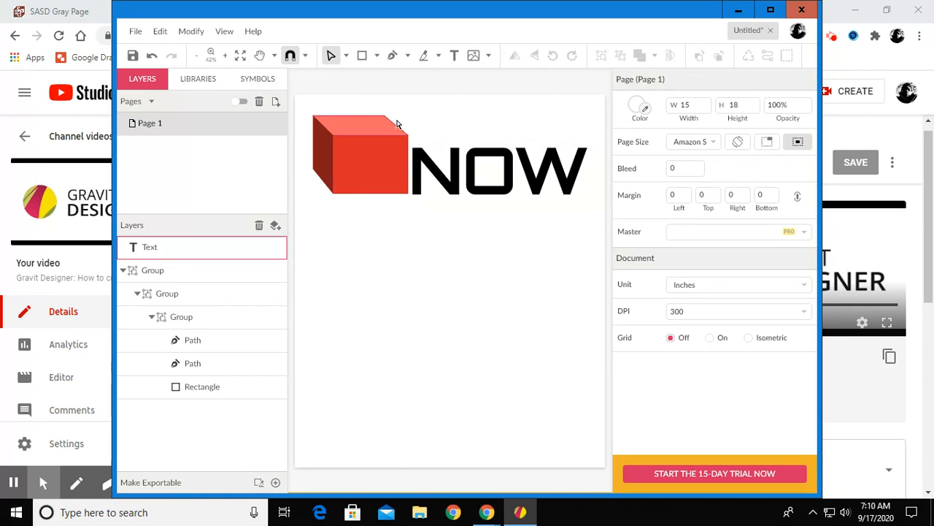
Select the upper corner points of the box's top and side faces together and nudge them down to about Y 1.48 inches.
drag(305, 110, 438, 148)
key(Down)
key(Down)
key(Down)
key(Down)
key(Down)
key(Down)
key(Down)
key(Down)
key(Down)
key(Down)
key(Down)
key(Down)
key(Down)
key(Down)
key(Down)
key(Down)
key(Down)
key(Down)
key(Down)
key(Down)
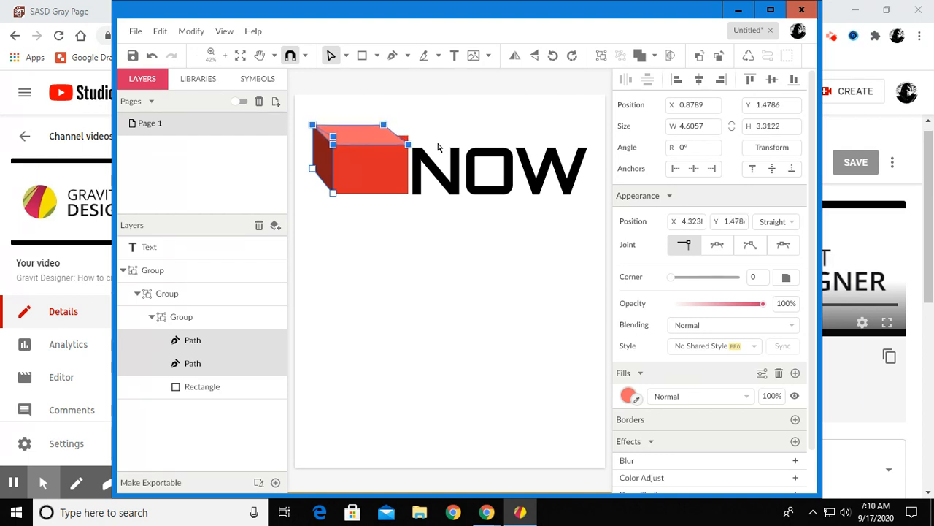
click(430, 262)
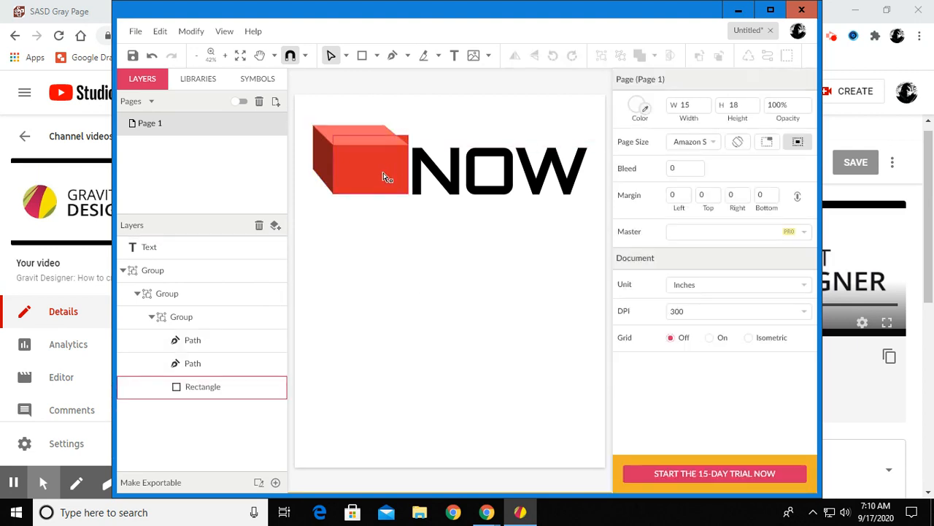
Lower the front face's upper edge to the top face, giving it a height of about 2.36 inches.
click(383, 173)
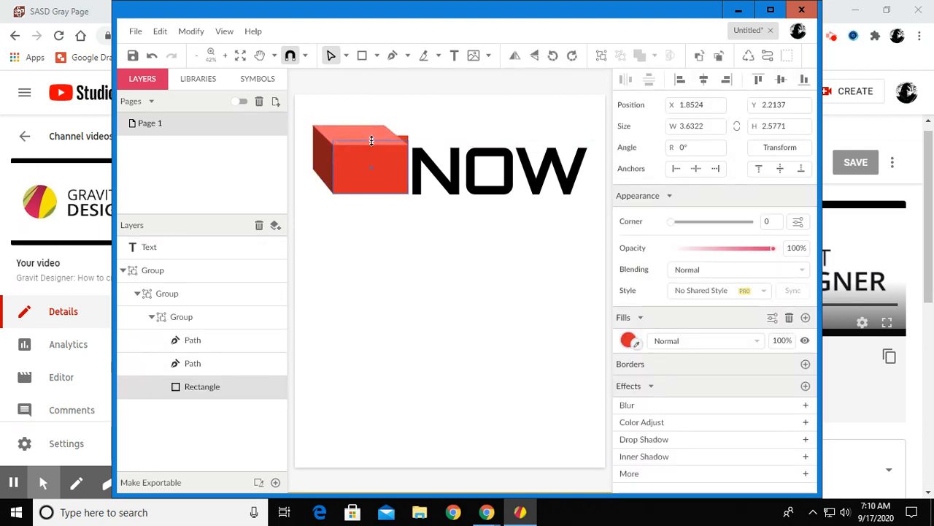
click(372, 143)
click(406, 227)
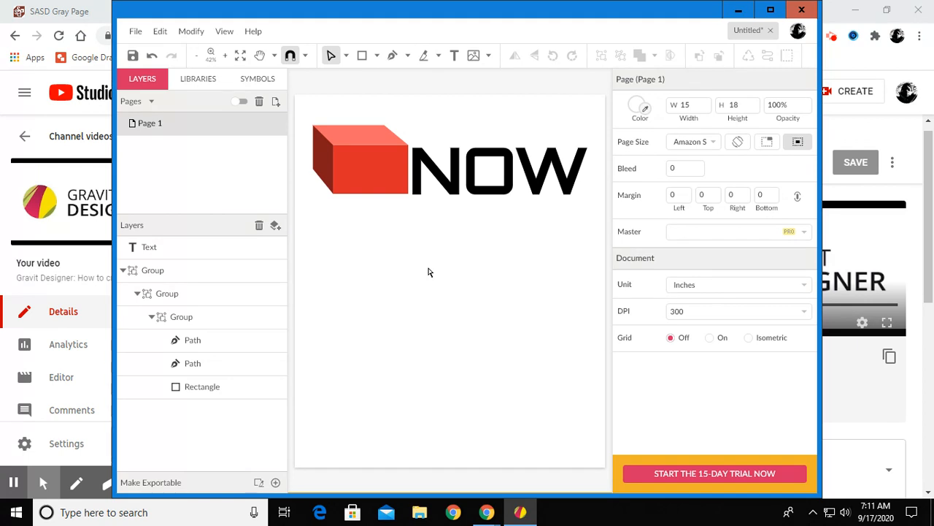
Select the left-hand corner points of the box's side and top faces and nudge them right to about X 1.91 inches.
drag(301, 117, 353, 229)
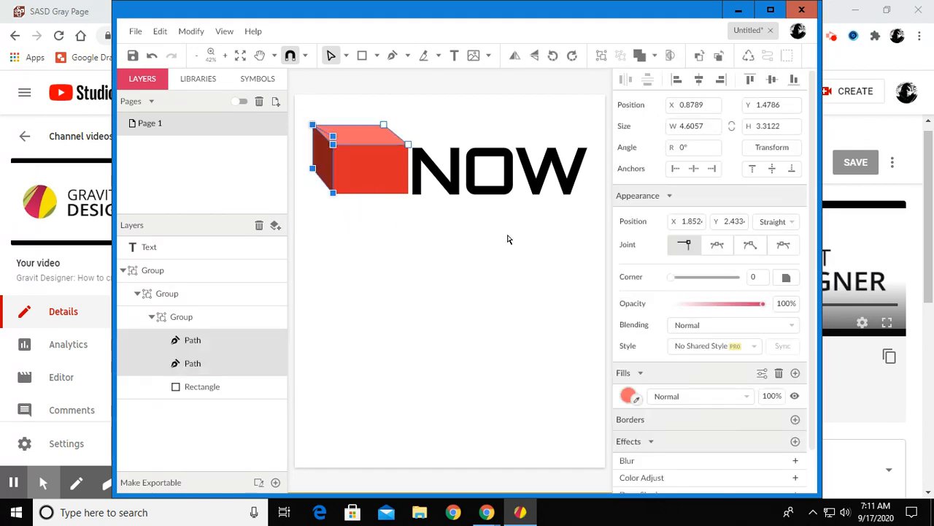
key(Right)
key(Right)
key(Right)
key(Right)
key(Right)
key(Right)
key(Right)
key(Right)
key(Right)
key(Right)
key(Right)
key(Right)
key(Right)
key(Right)
key(Right)
key(Right)
key(Right)
key(Right)
key(Right)
key(Right)
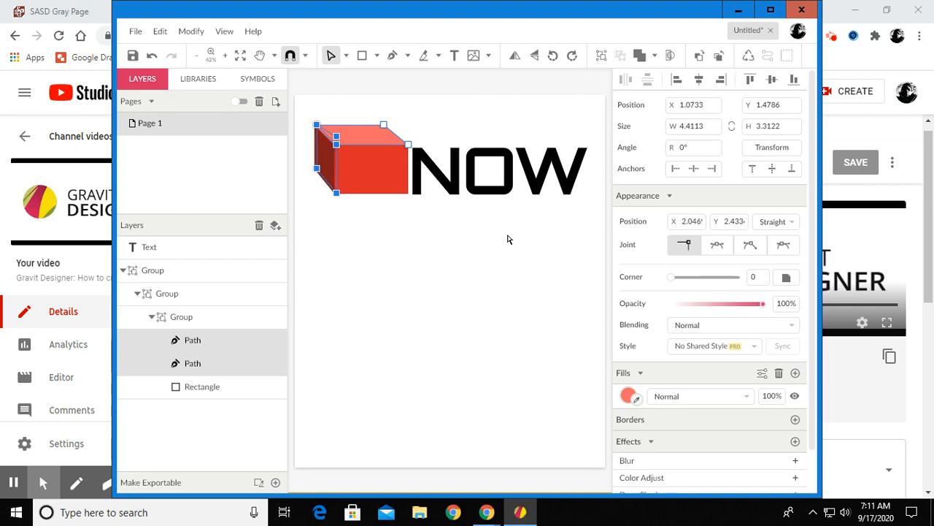
key(Right)
key(Right)
key(Right)
key(Right)
key(Right)
key(Right)
key(Right)
key(Right)
key(Right)
key(Right)
key(Right)
key(Right)
key(Right)
key(Right)
key(Right)
key(Right)
key(Right)
key(Right)
key(Right)
key(Right)
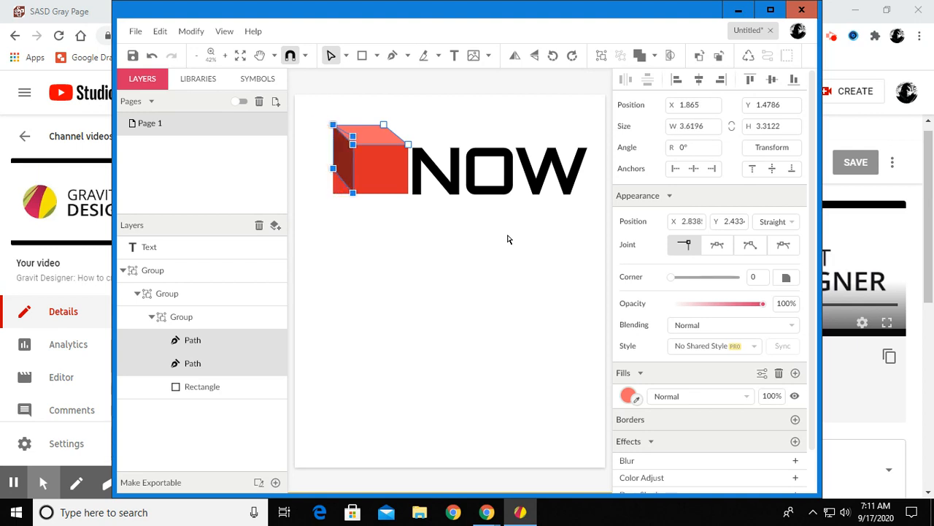
key(Right)
key(Right)
key(Right)
key(Right)
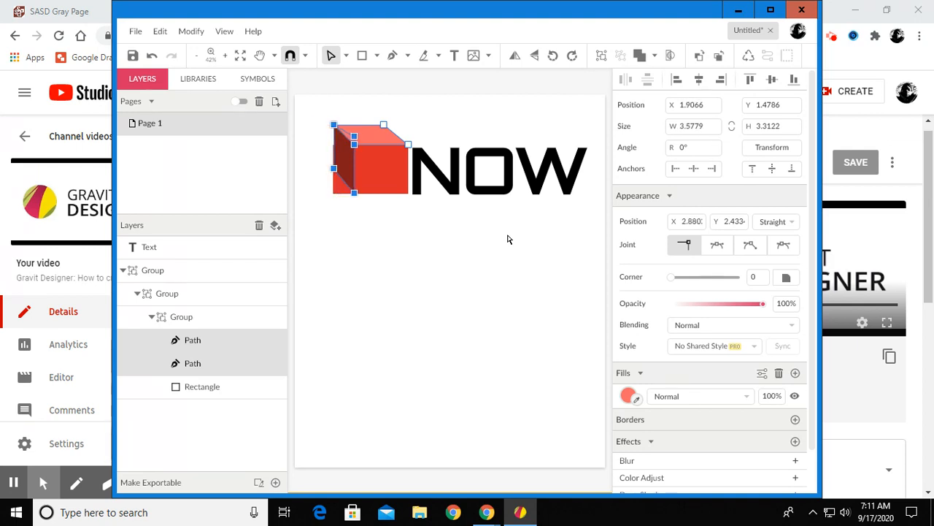
Narrow the front face rectangle from its left edge so it meets the dark side face.
click(201, 386)
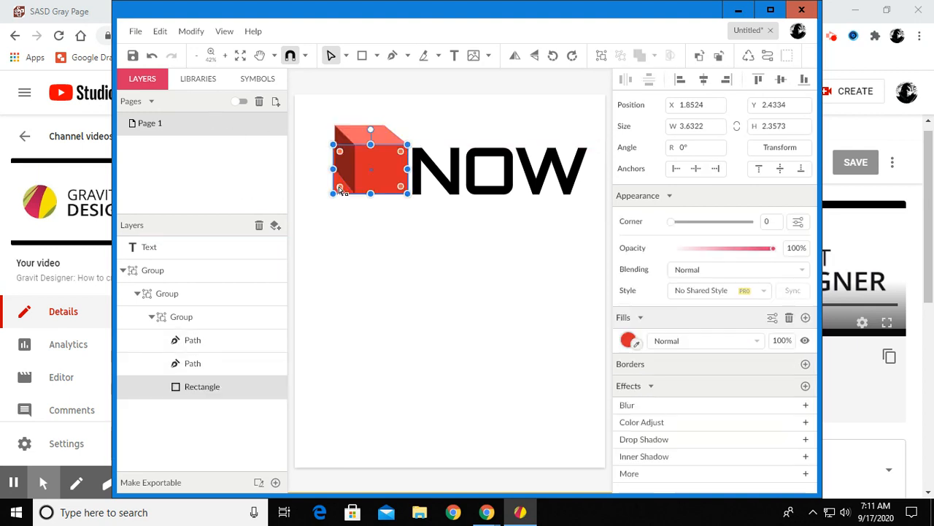
drag(334, 170, 353, 177)
click(361, 238)
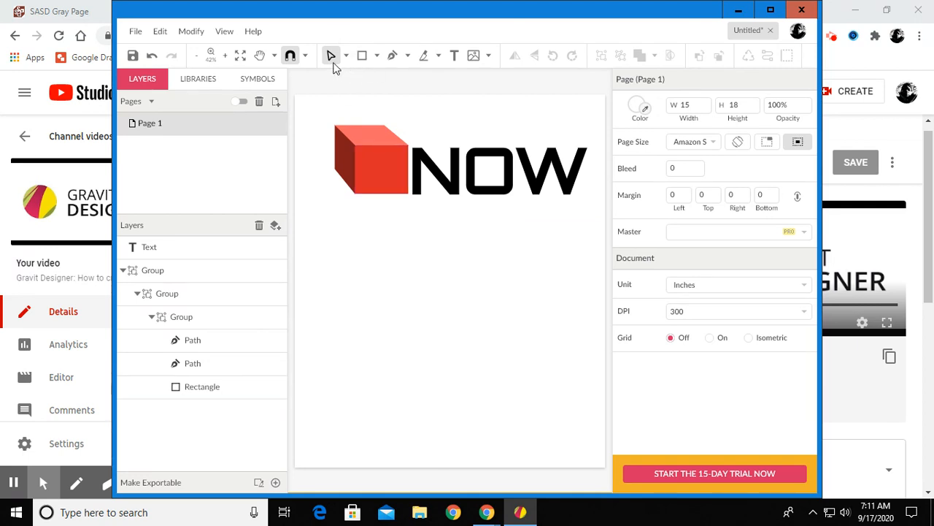
Draw a closed four-point slanted strip directly above the NOW text, about 9.19 by 0.79 inches, with the Path tool.
click(393, 56)
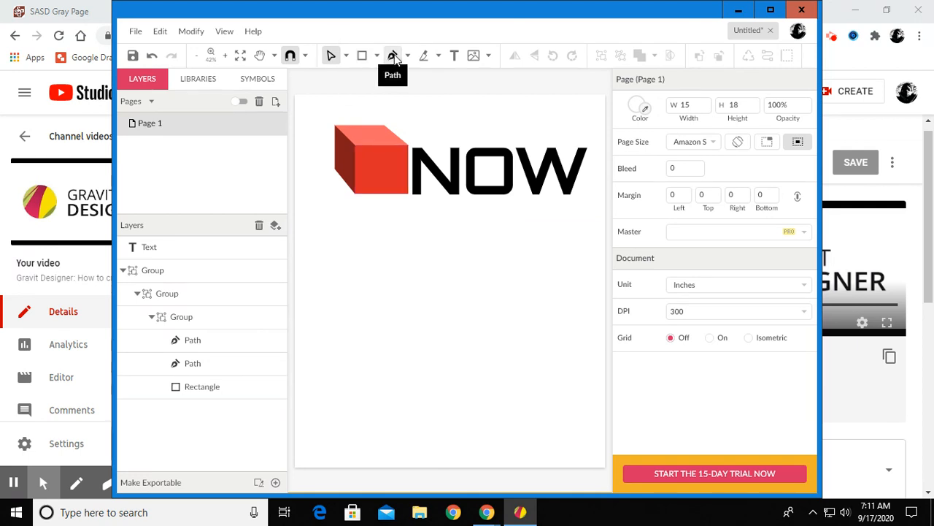
click(396, 127)
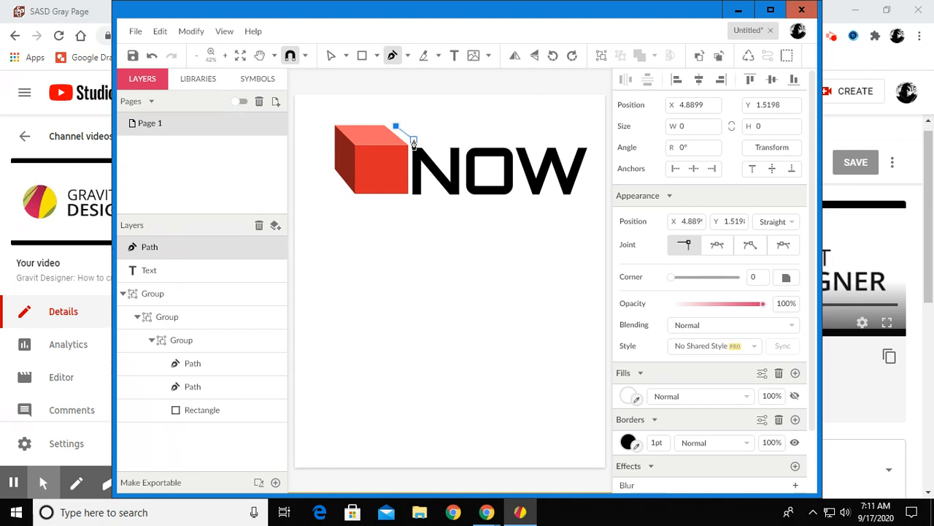
click(413, 144)
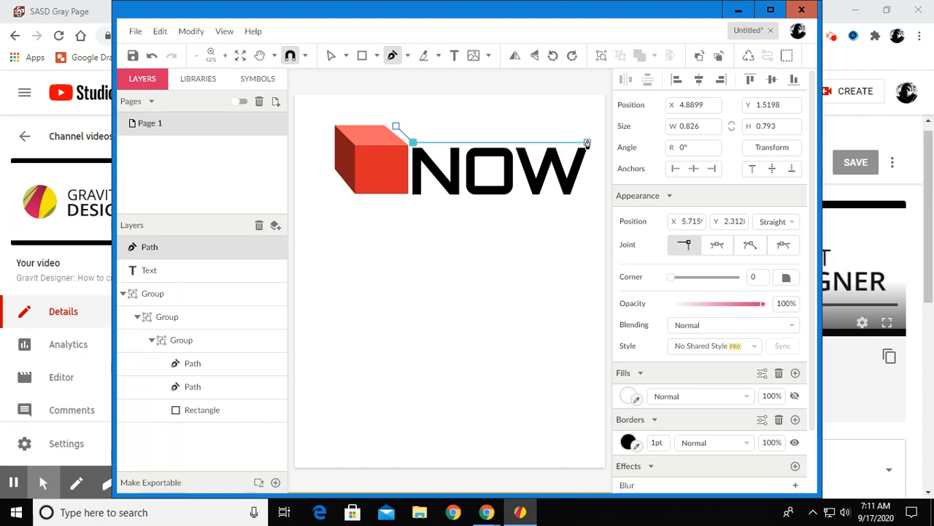
click(585, 143)
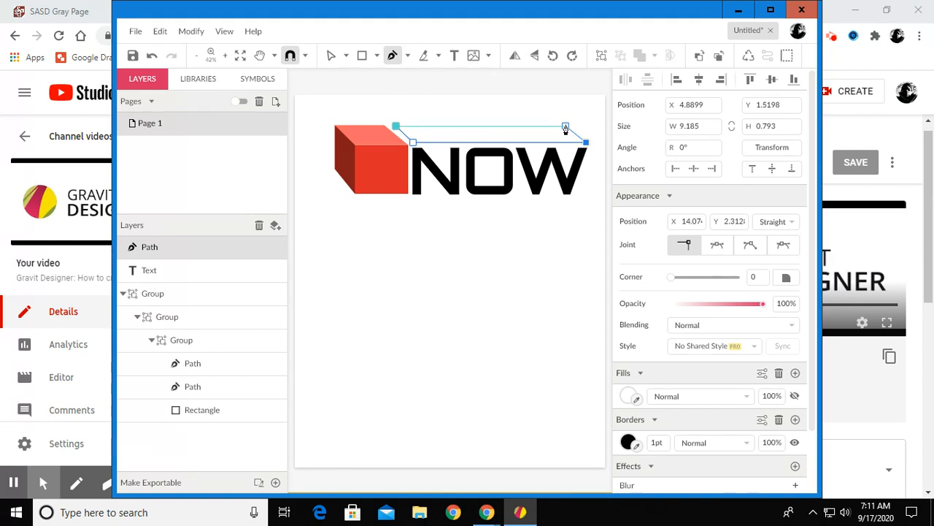
click(564, 129)
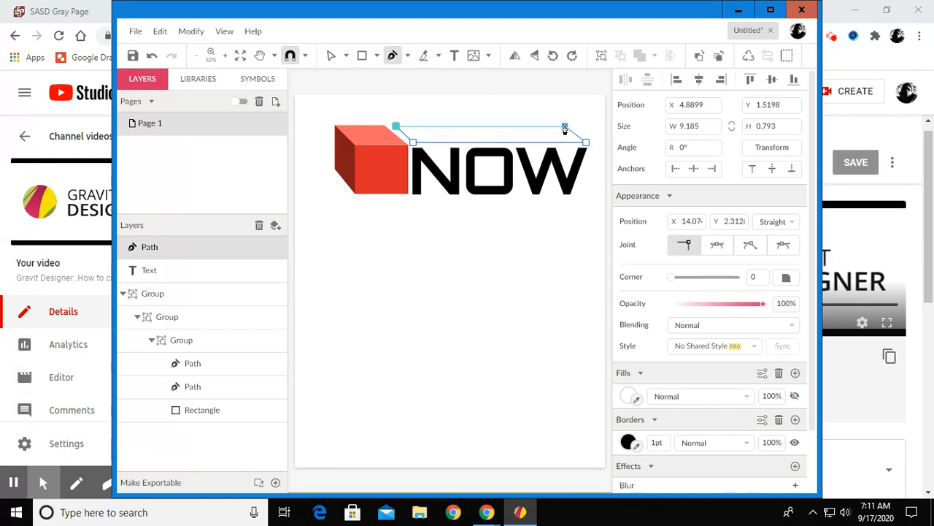
click(396, 128)
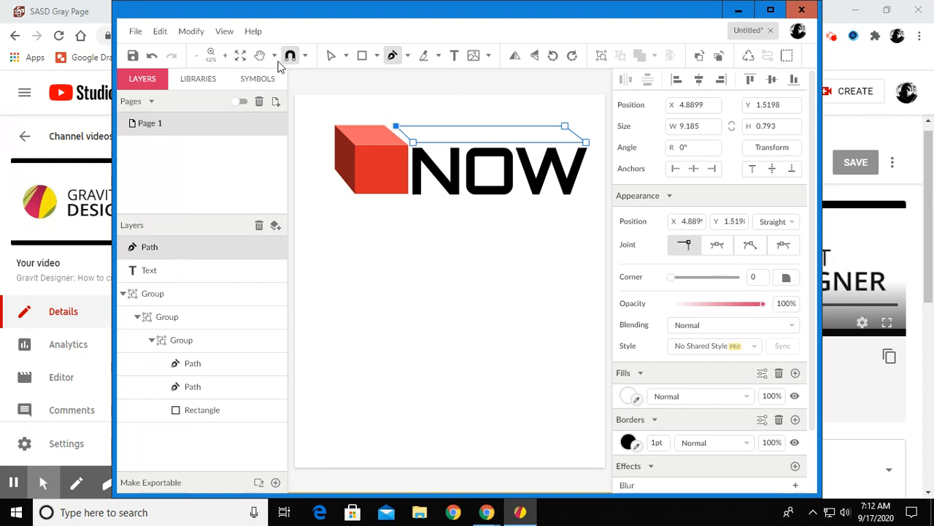
Select the slanted strip above the NOW text and fill it with orange #FF9900.
click(330, 57)
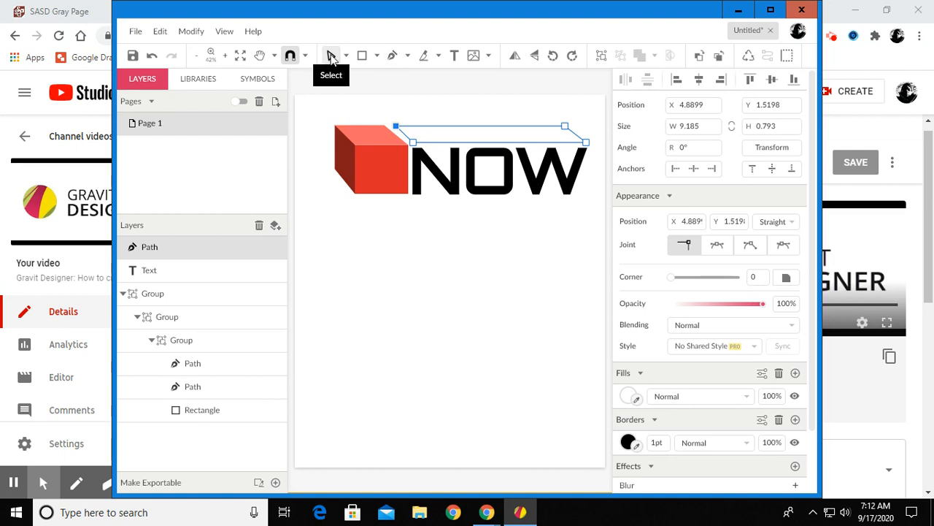
click(347, 56)
click(367, 82)
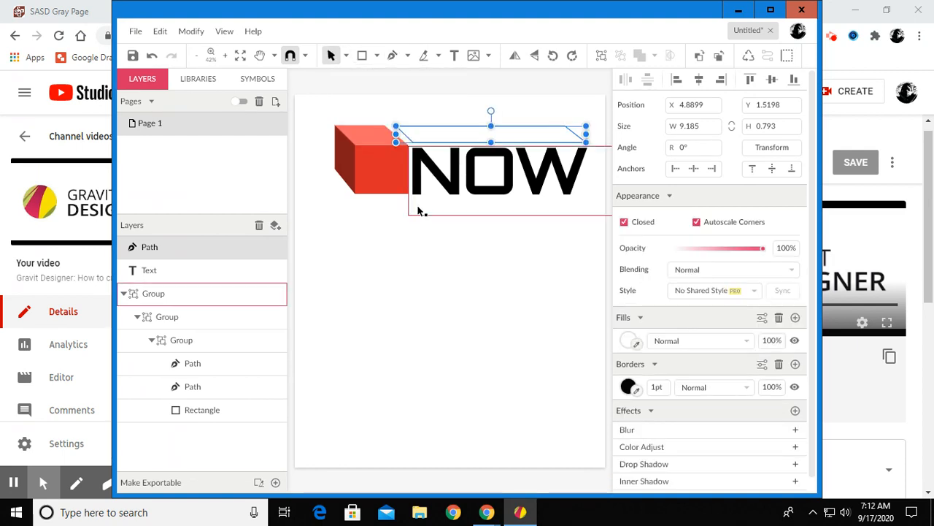
click(421, 232)
click(412, 129)
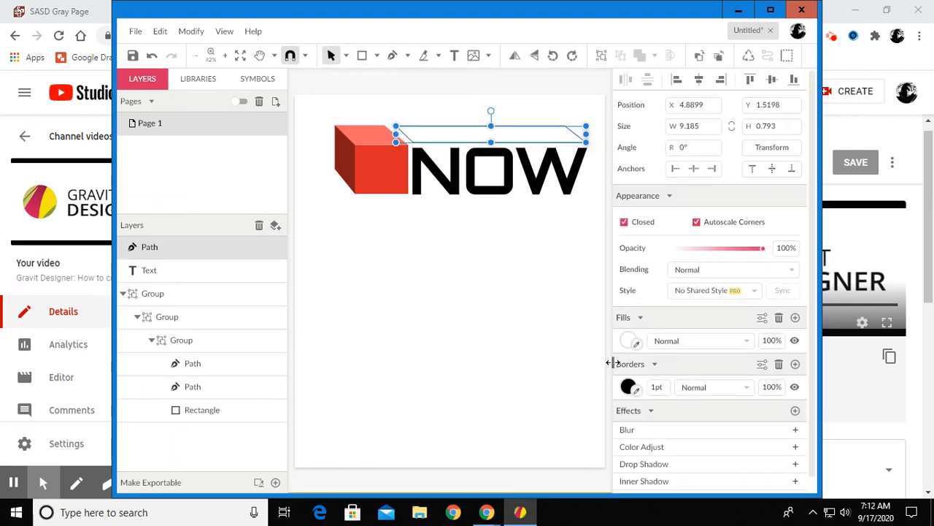
click(629, 389)
click(628, 387)
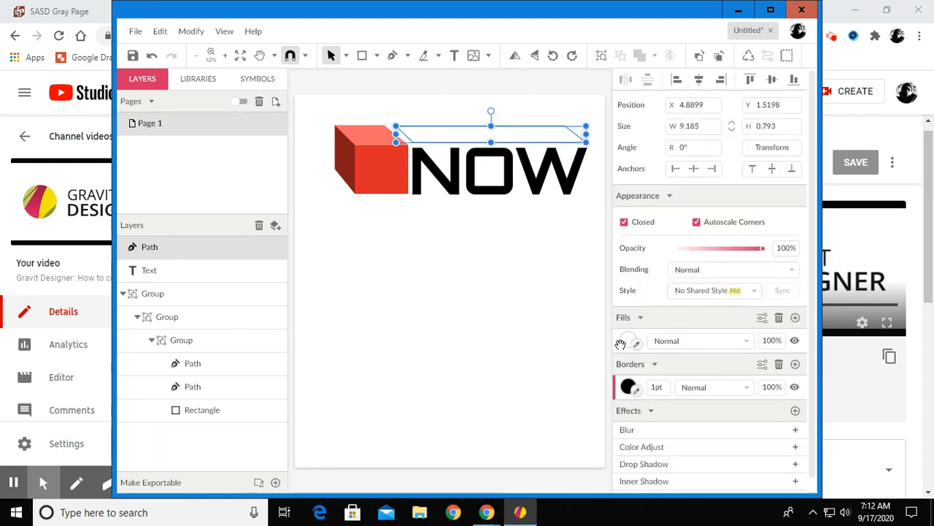
click(626, 340)
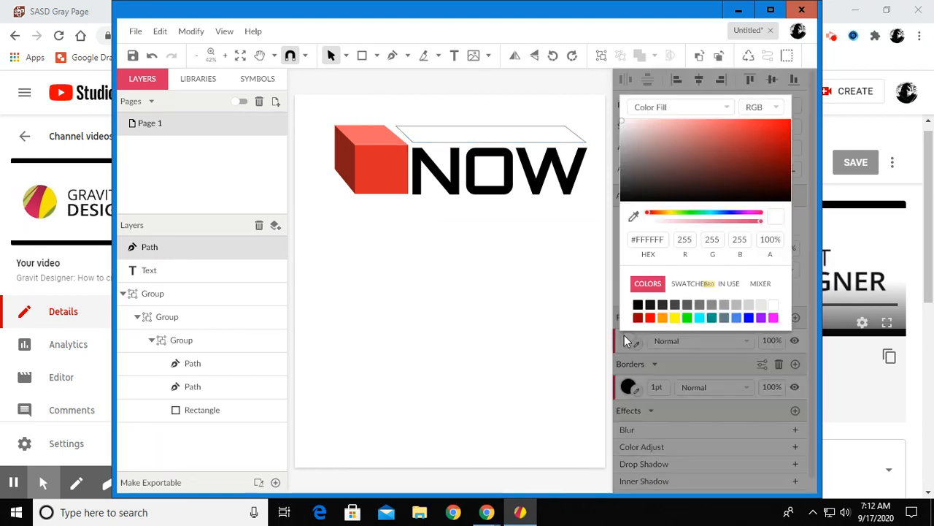
click(663, 320)
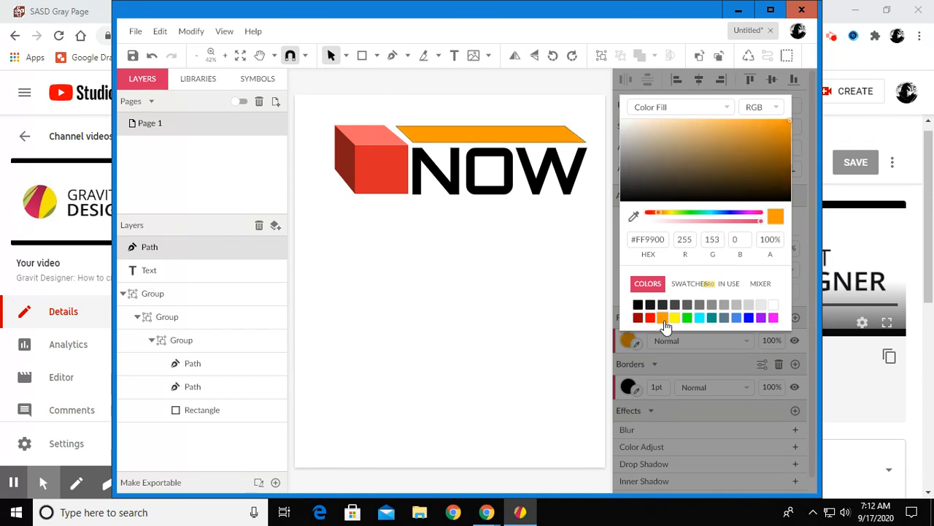
Remove the black 1pt border from the orange slanted strip and deselect it.
click(626, 392)
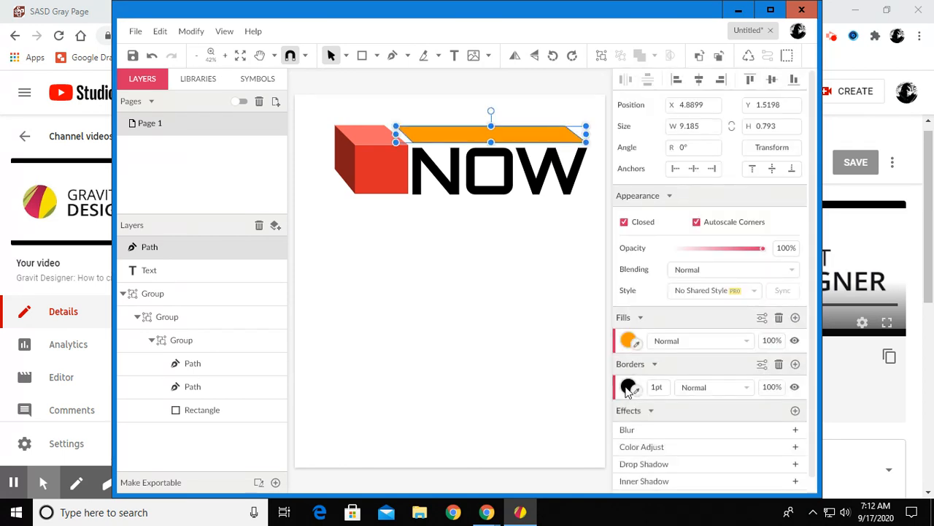
click(625, 392)
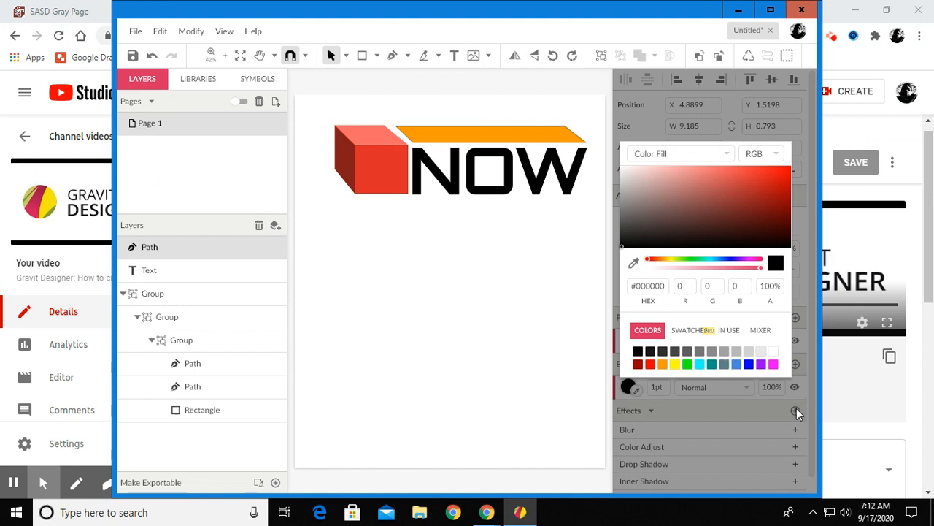
click(628, 390)
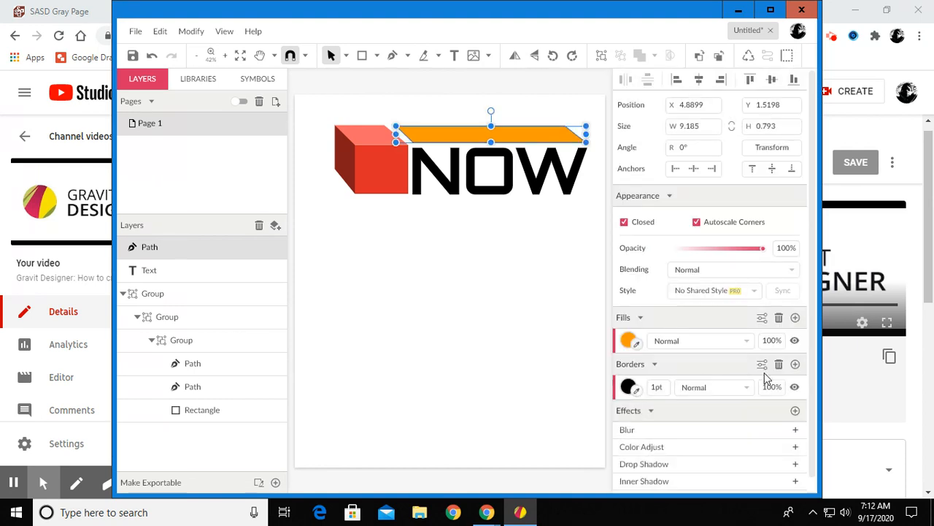
click(795, 365)
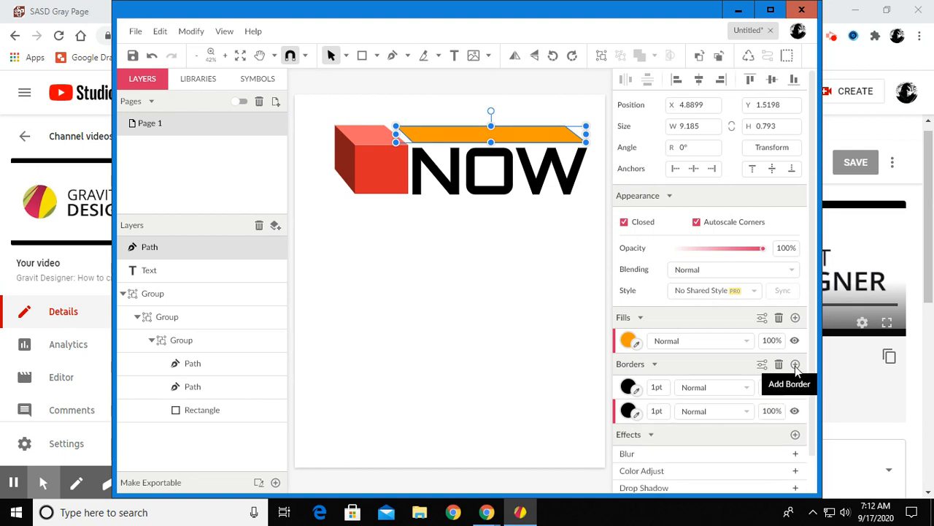
click(779, 365)
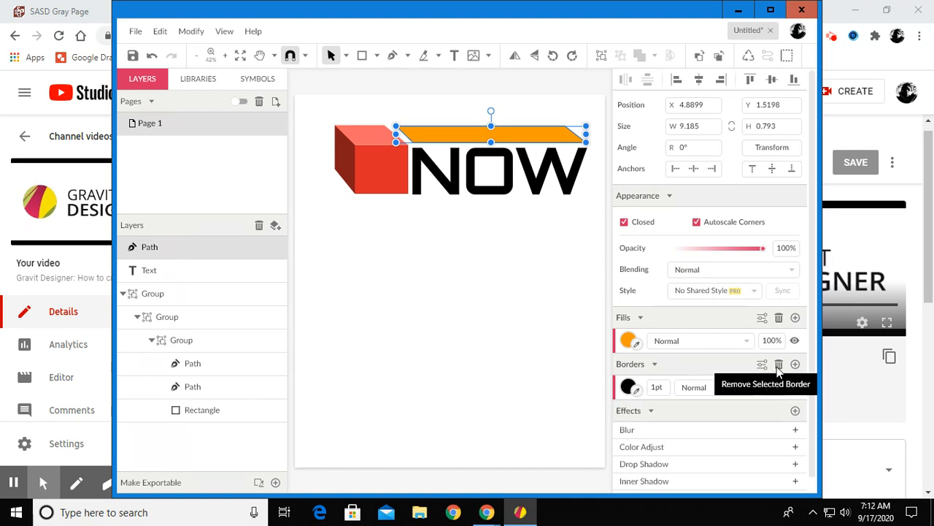
click(779, 365)
click(488, 310)
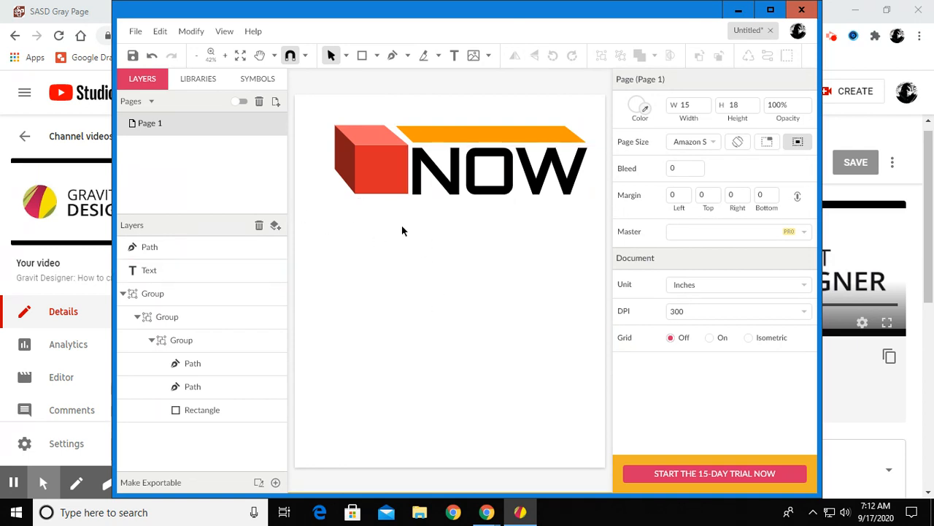
drag(314, 113, 594, 248)
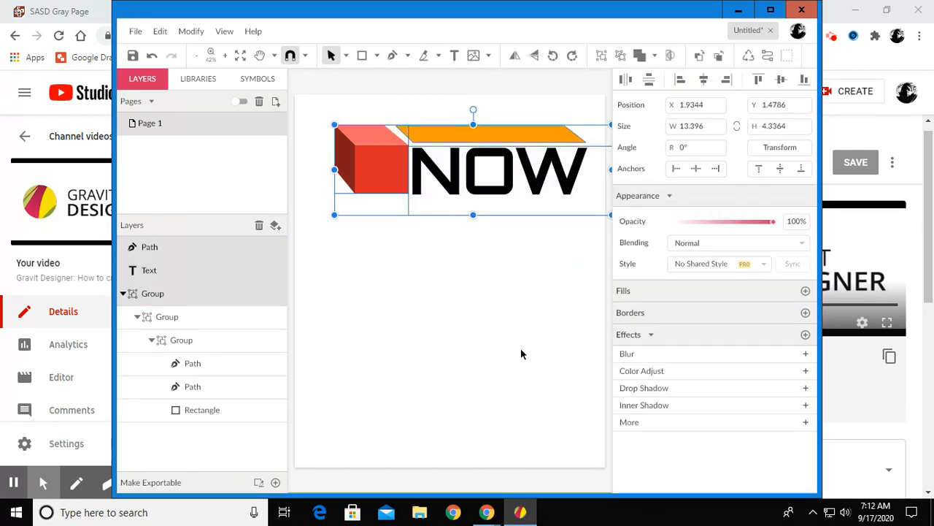
click(332, 278)
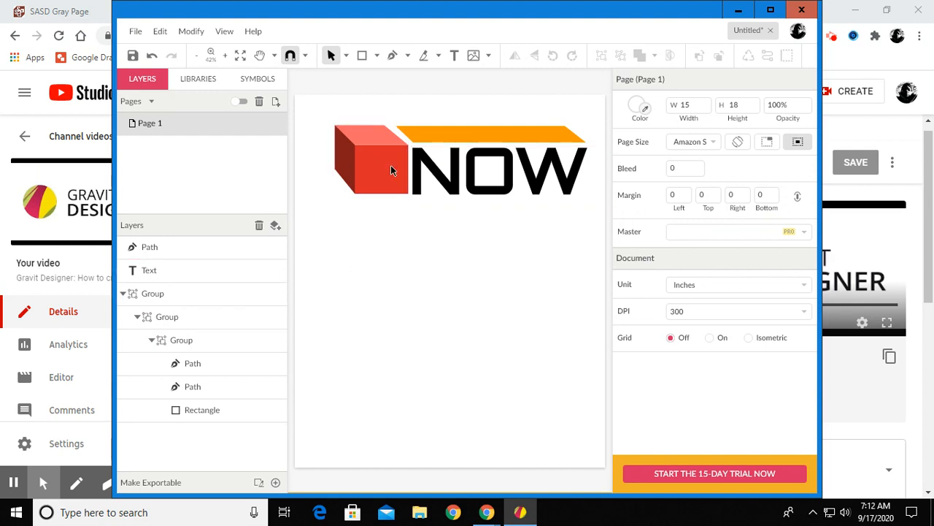
click(500, 198)
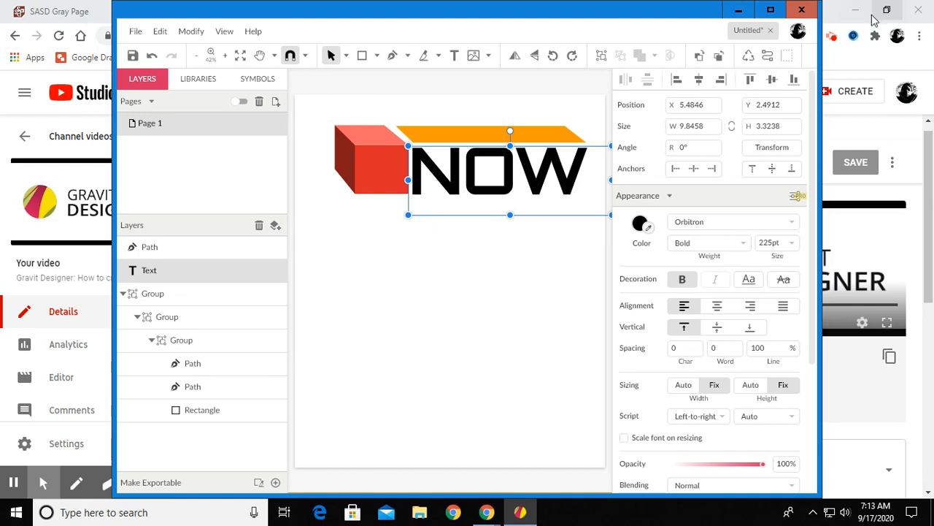
click(833, 36)
click(829, 43)
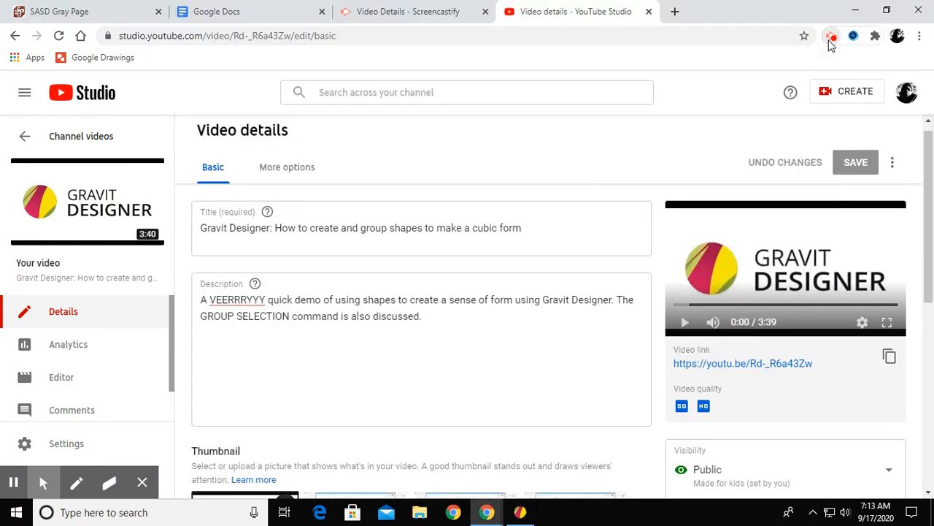